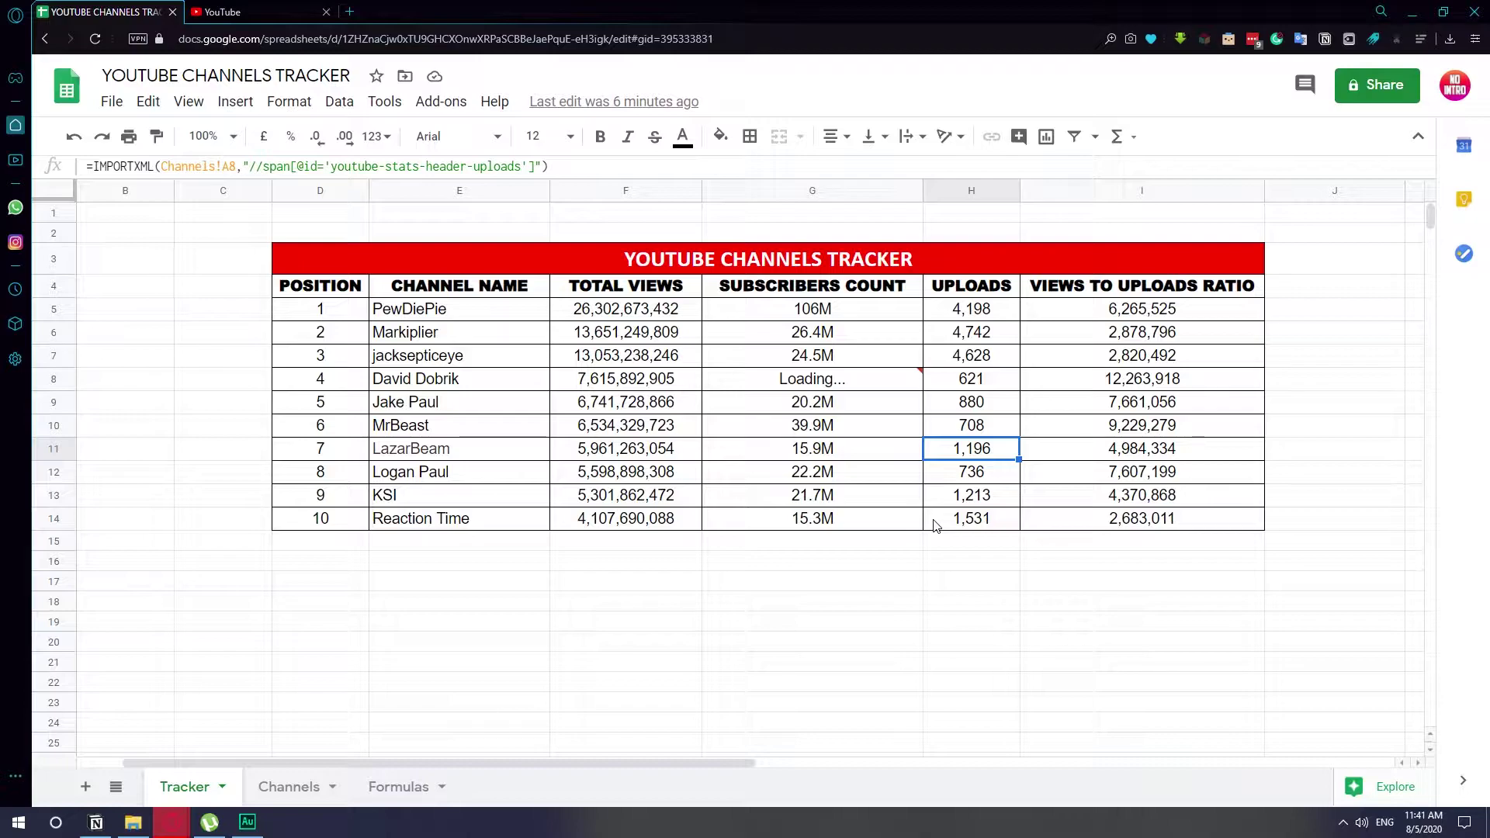
- Enter position 11 in D15 and 'Mark Rober' in E15, then go to YouTube's search box
click(319, 541)
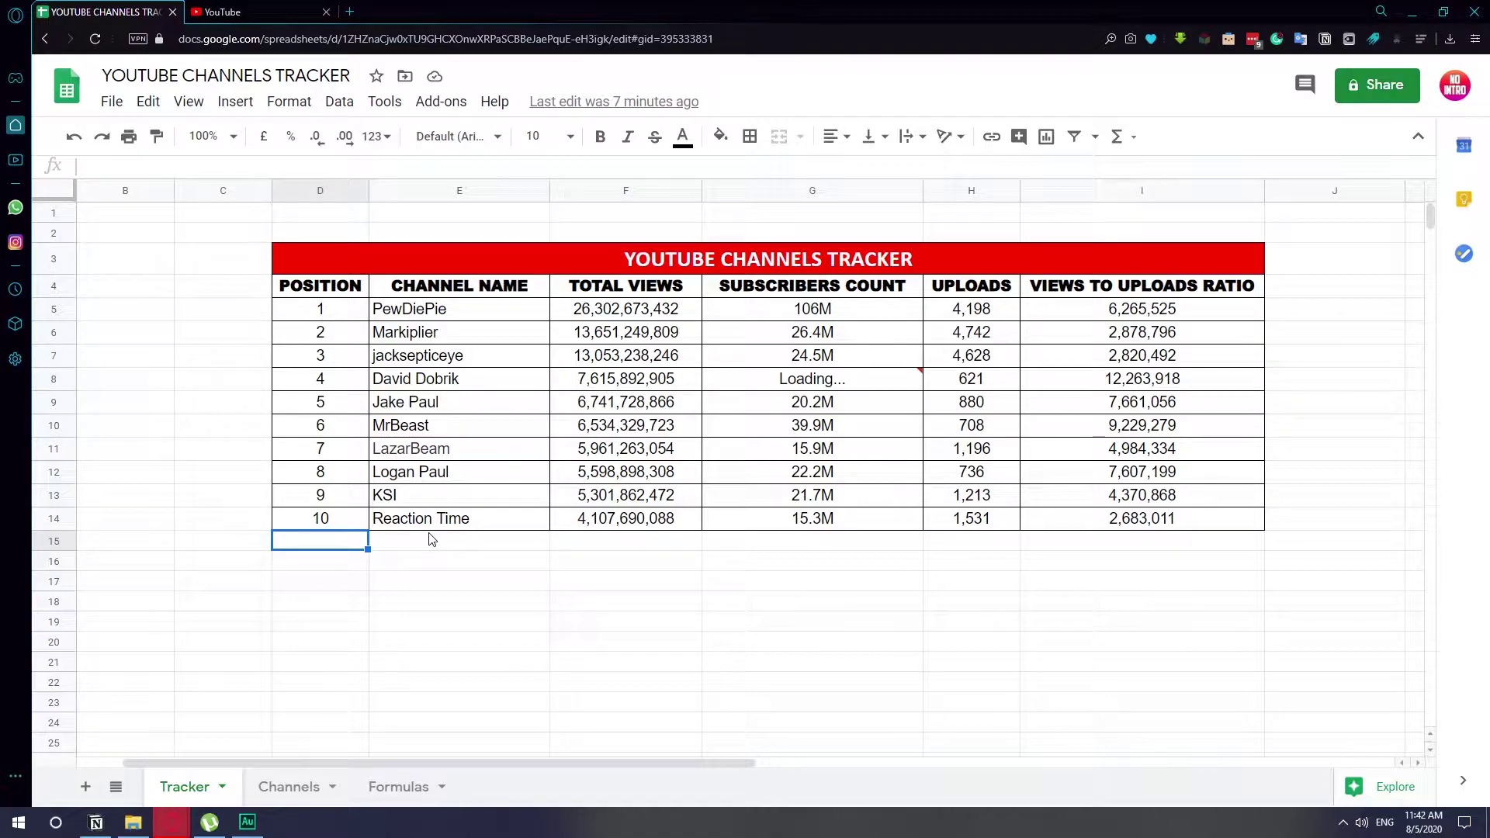
text(11)
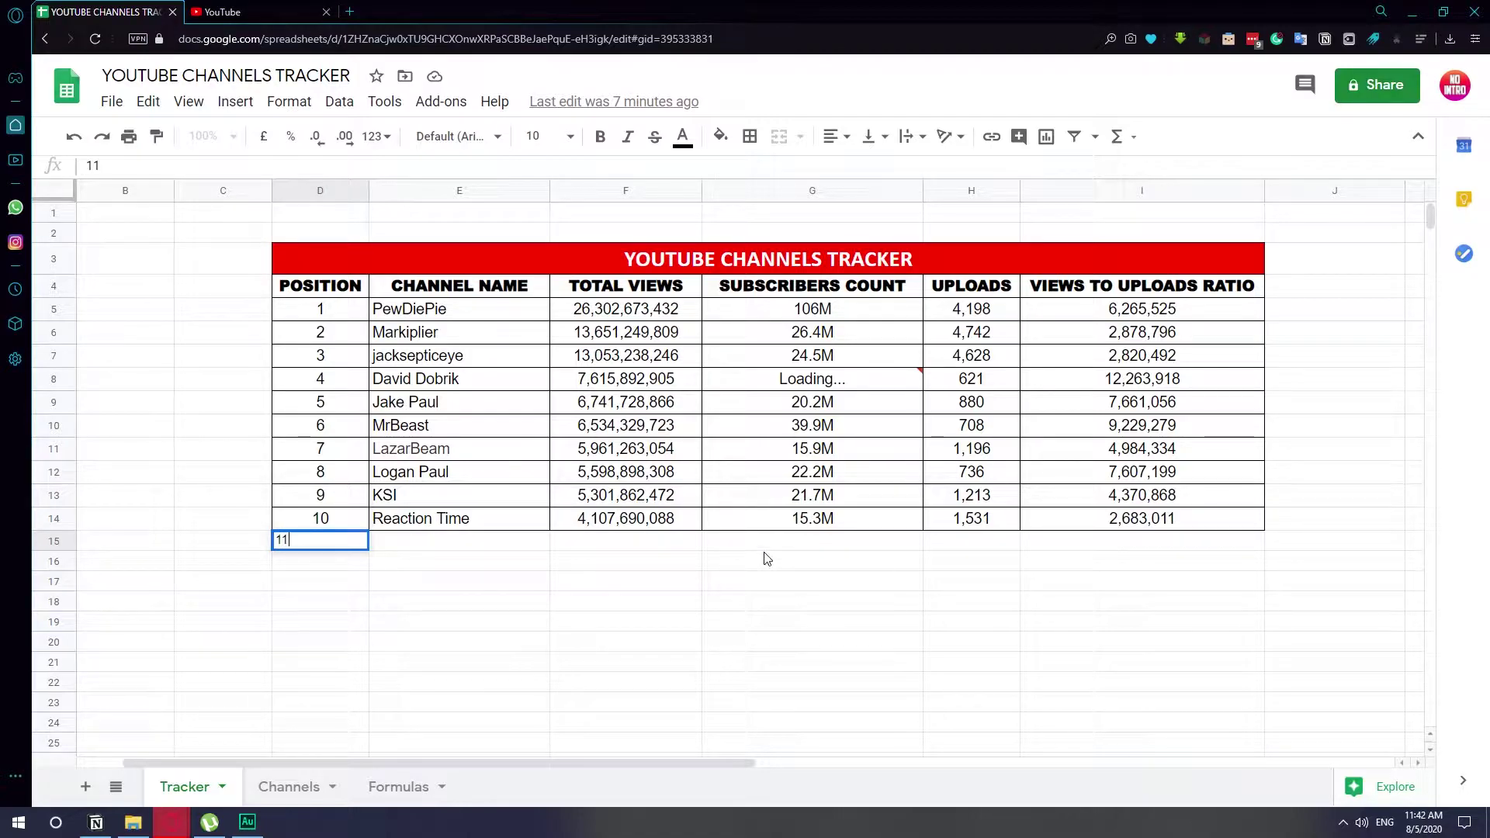
click(566, 551)
click(468, 549)
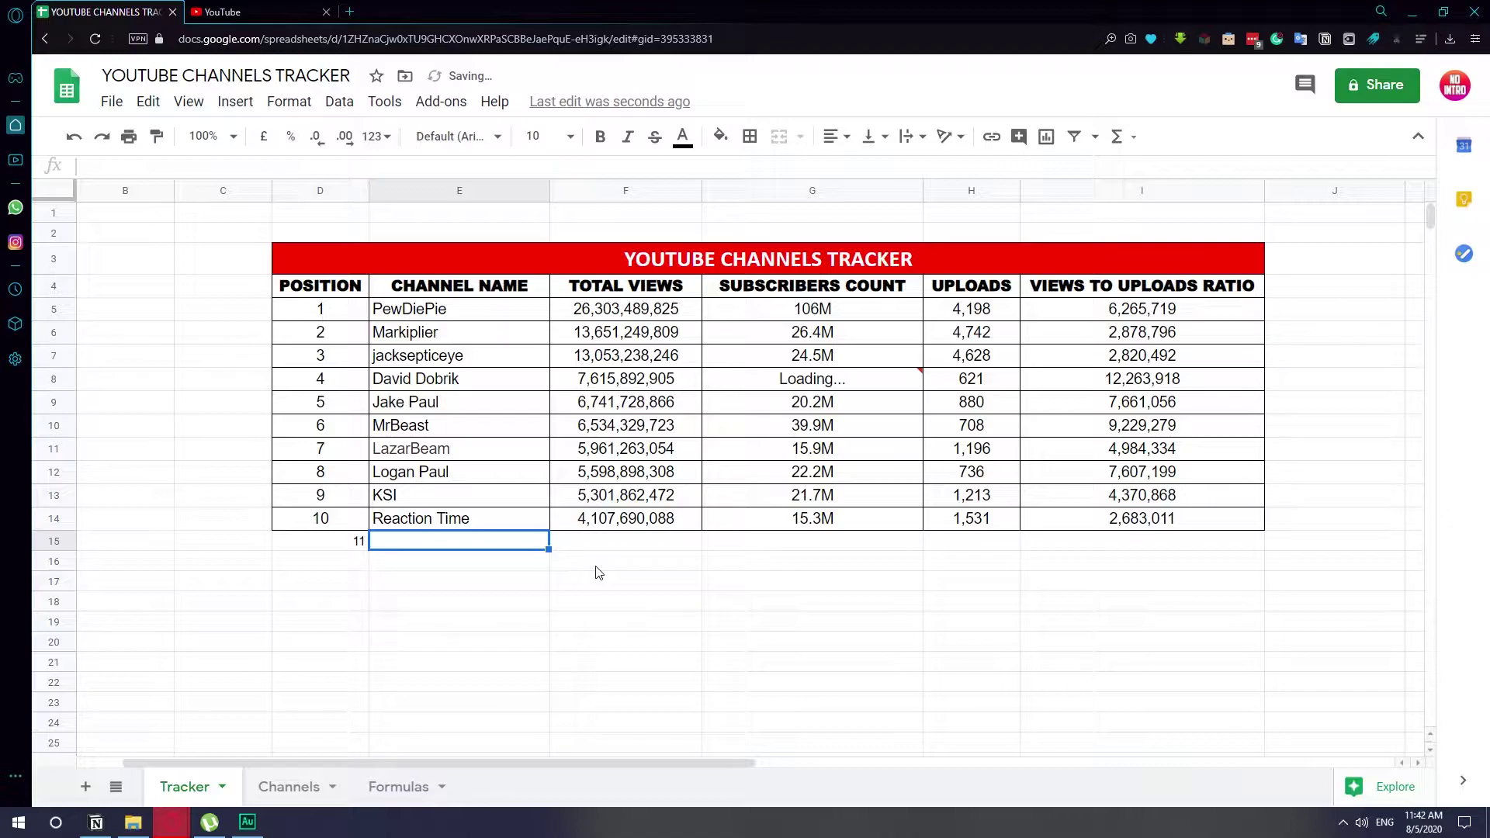
text(Mark Rober)
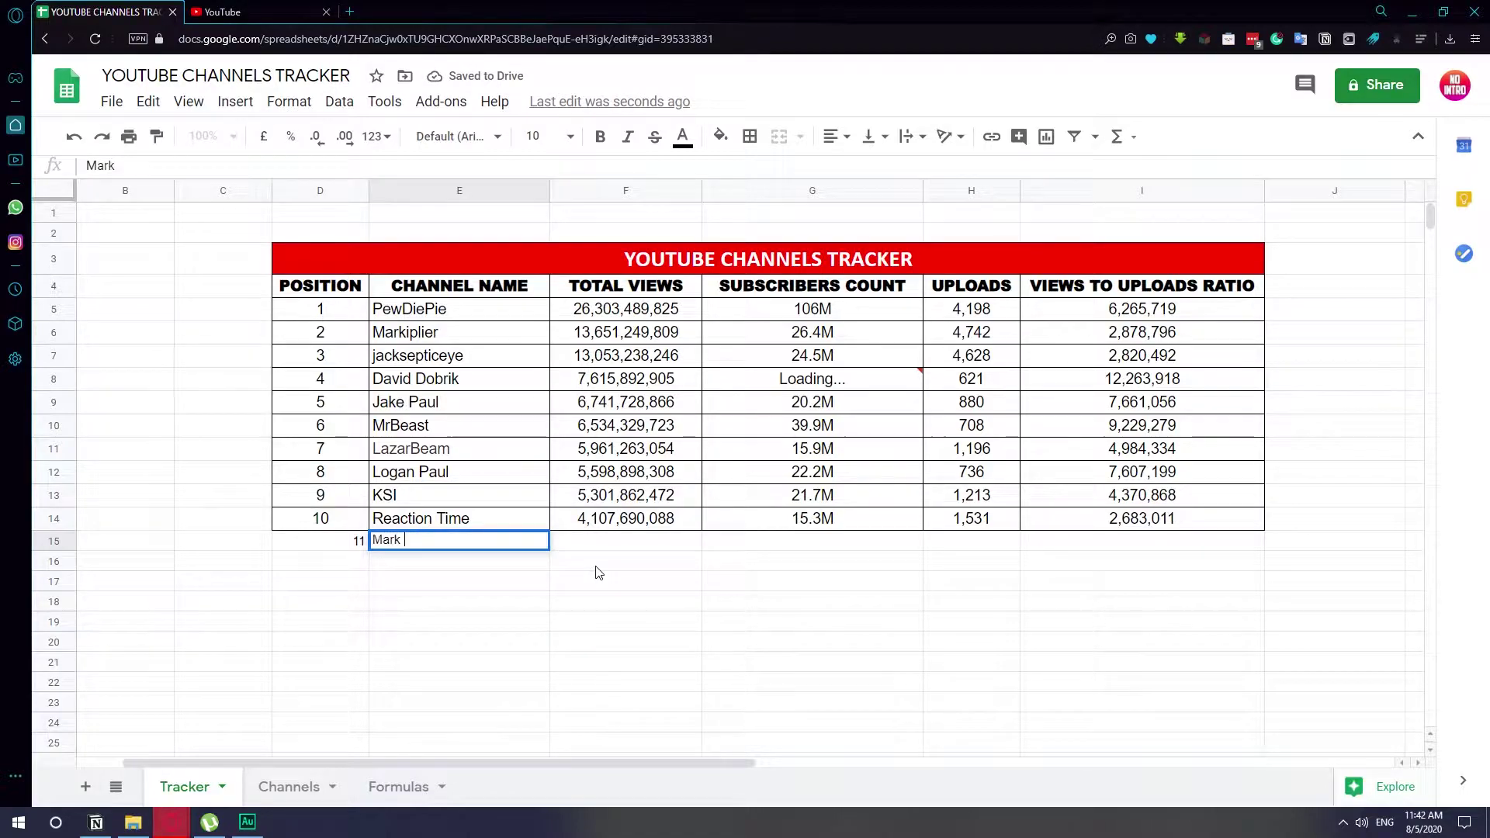
click(599, 573)
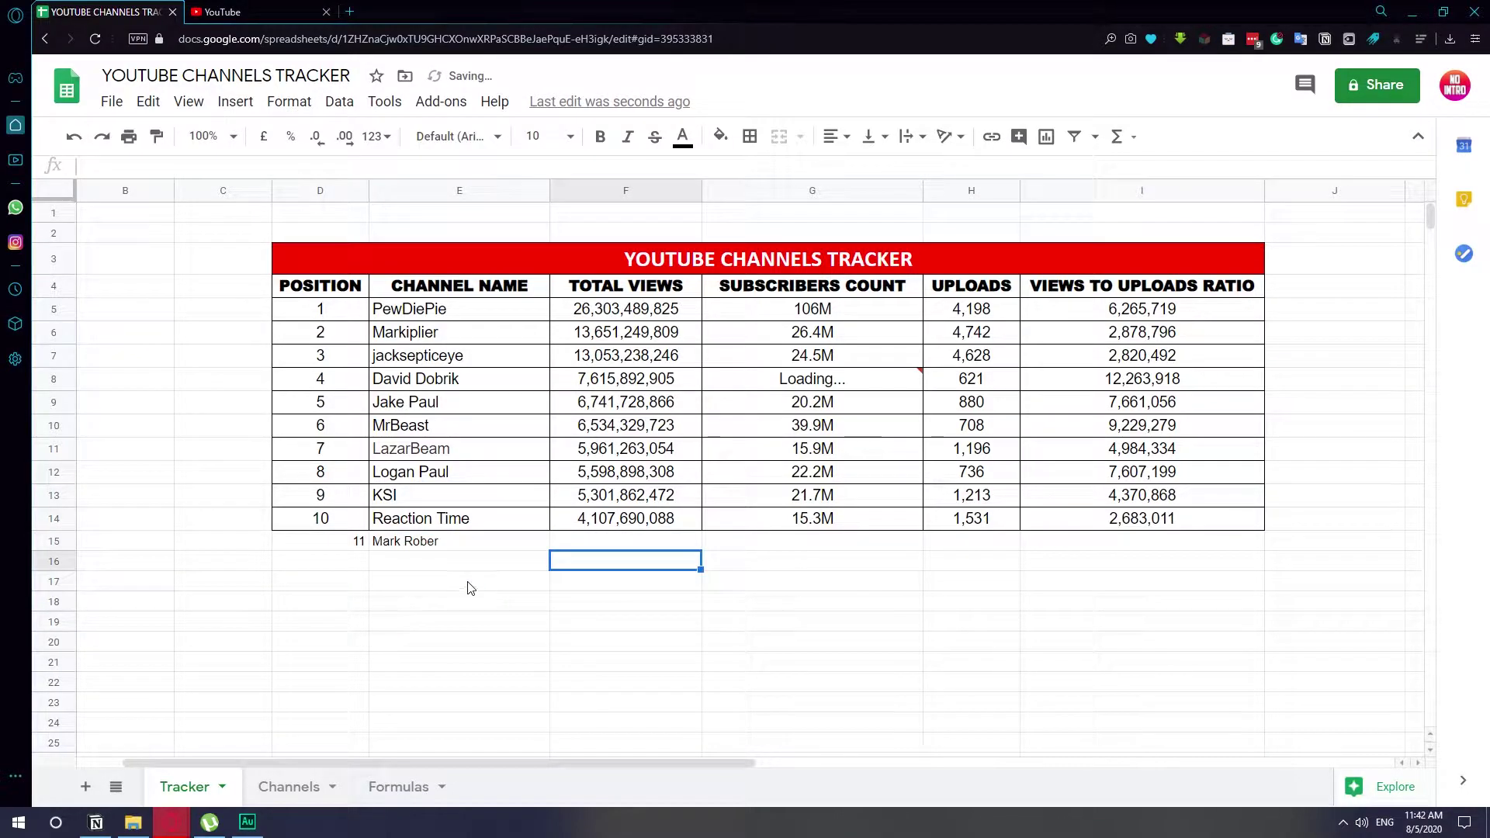
click(264, 12)
click(556, 78)
- Search YouTube for 'mark rober', open his channel, and copy the username from its web address
text(mark rober)
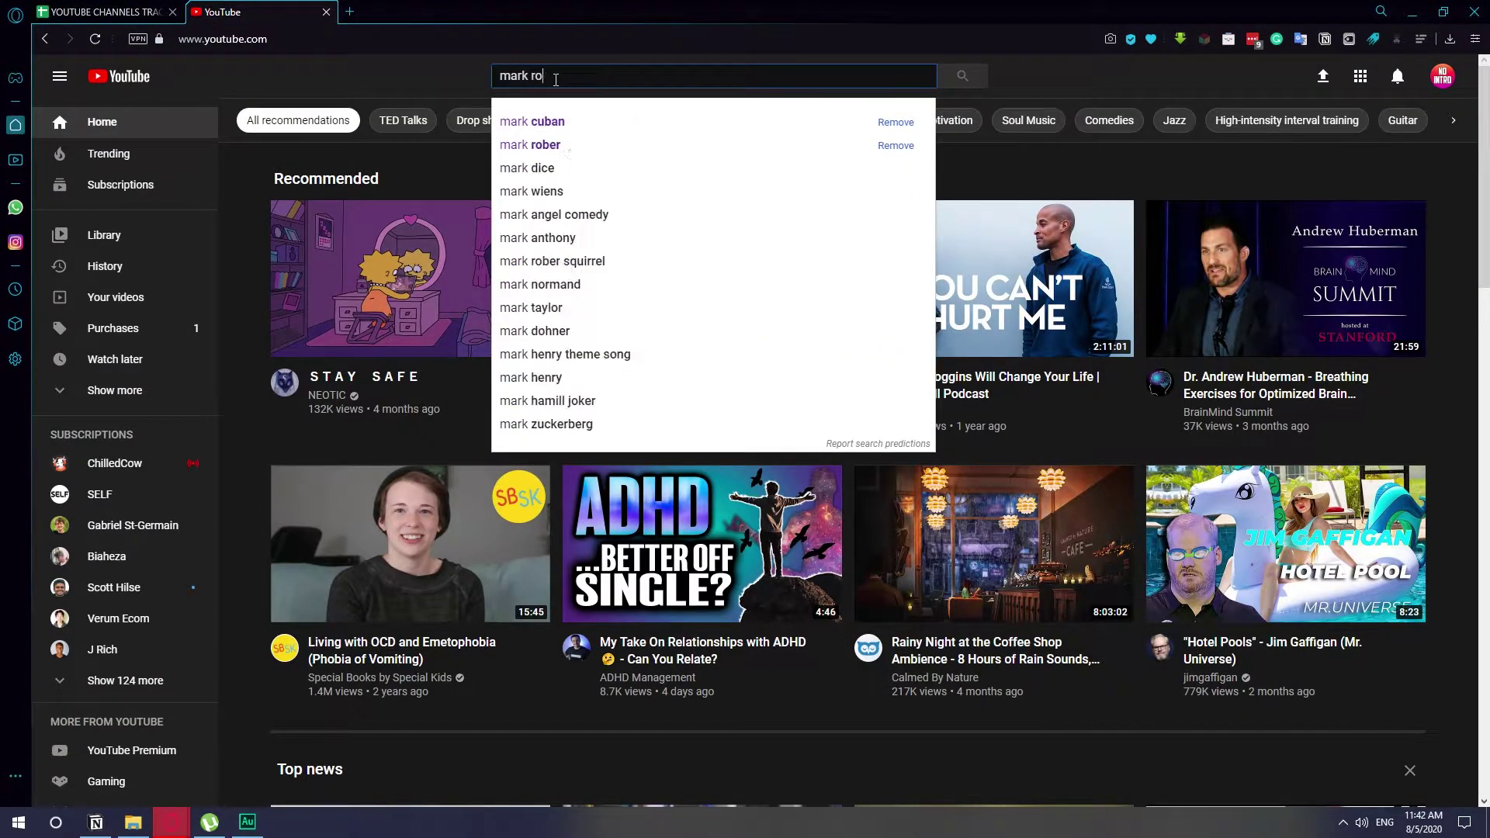
key(Return)
click(454, 178)
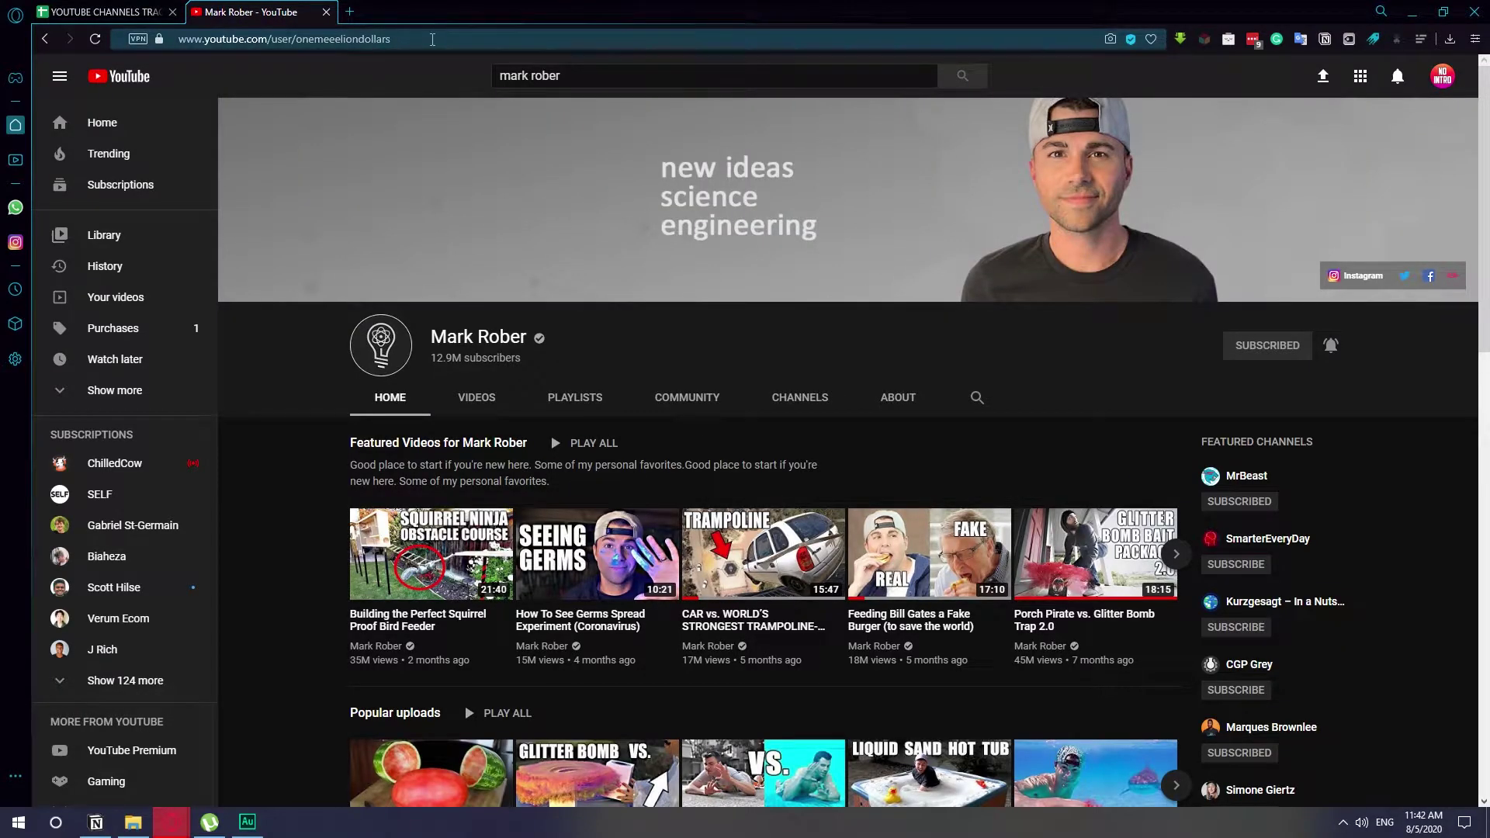
drag(391, 39, 298, 39)
key(ctrl+c)
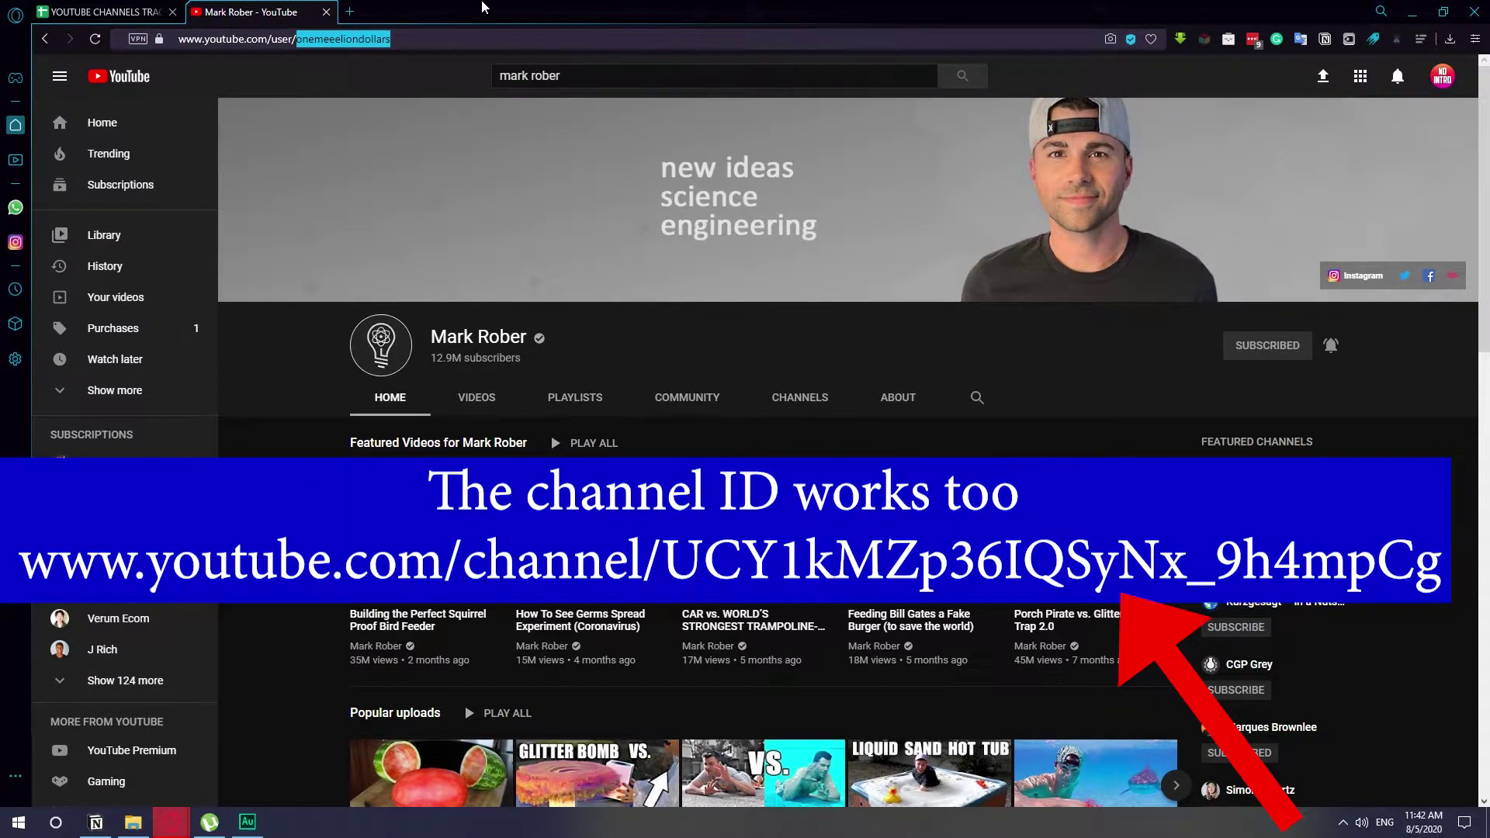
double_click(534, 7)
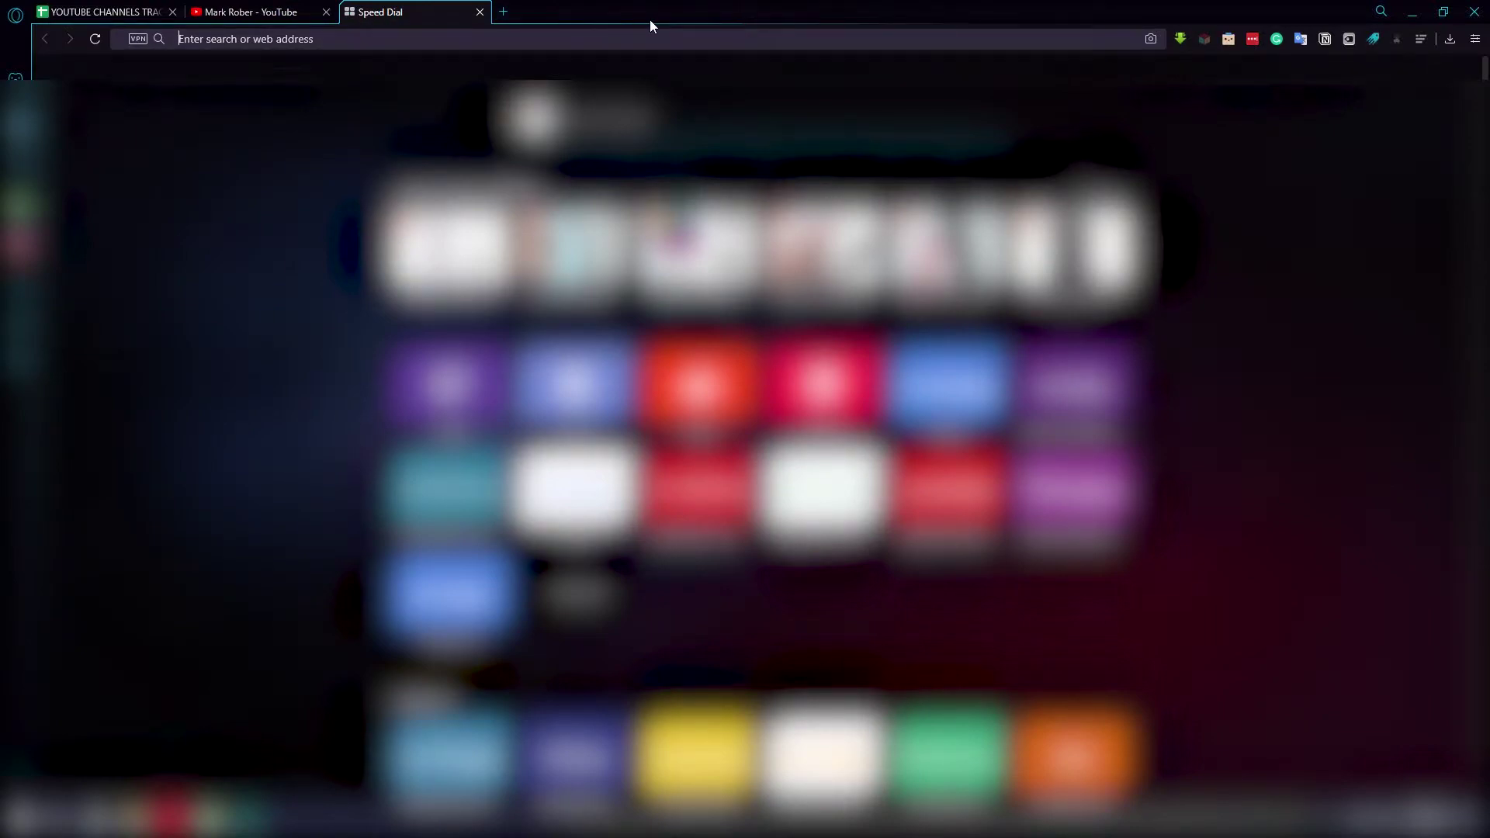
- Look up the pasted username on socialblade.com and copy the Mark Rober stats page URL
text(so)
key(Return)
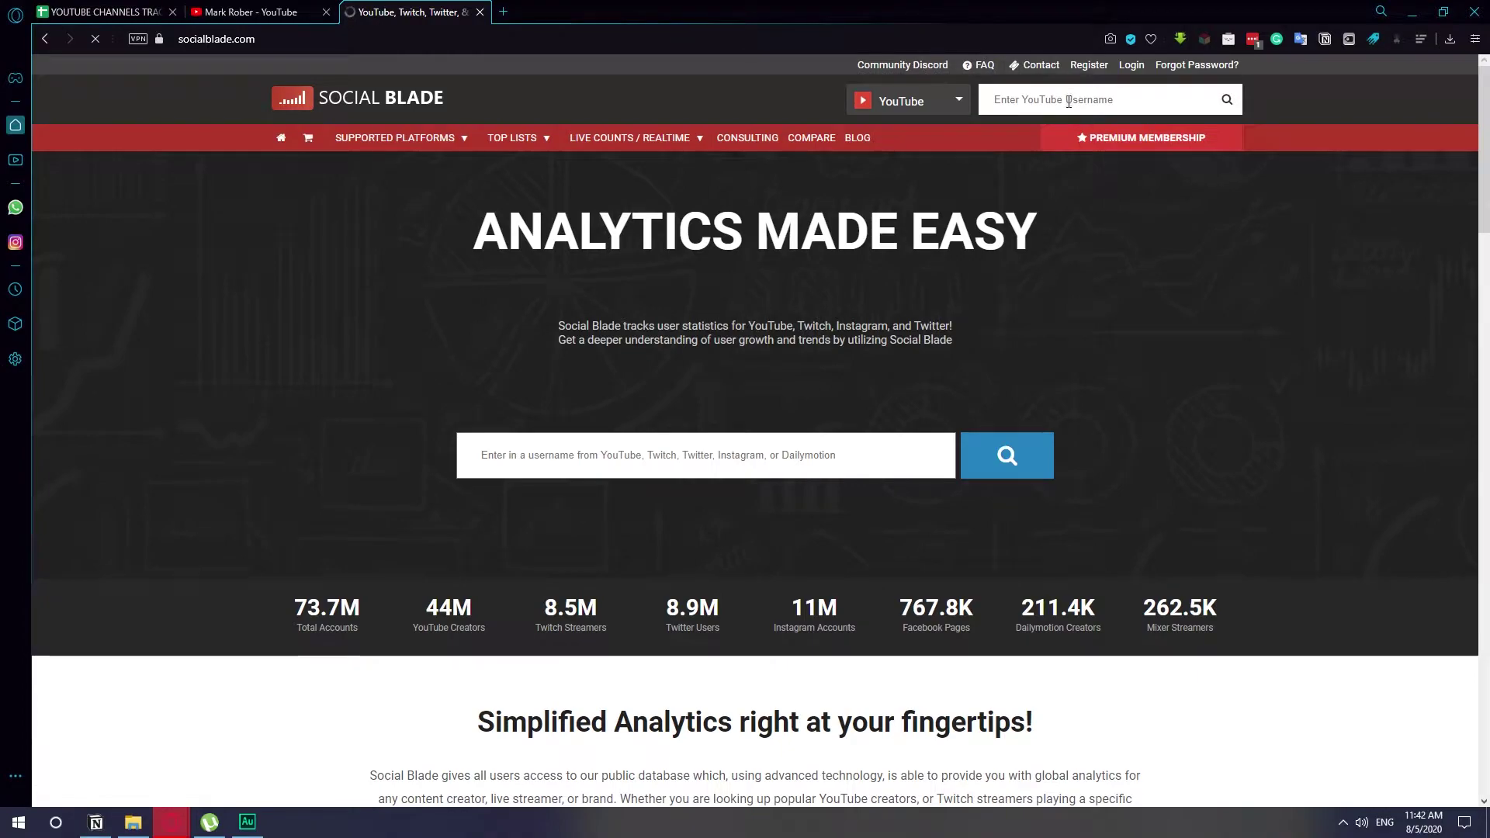
click(1068, 99)
key(ctrl+v)
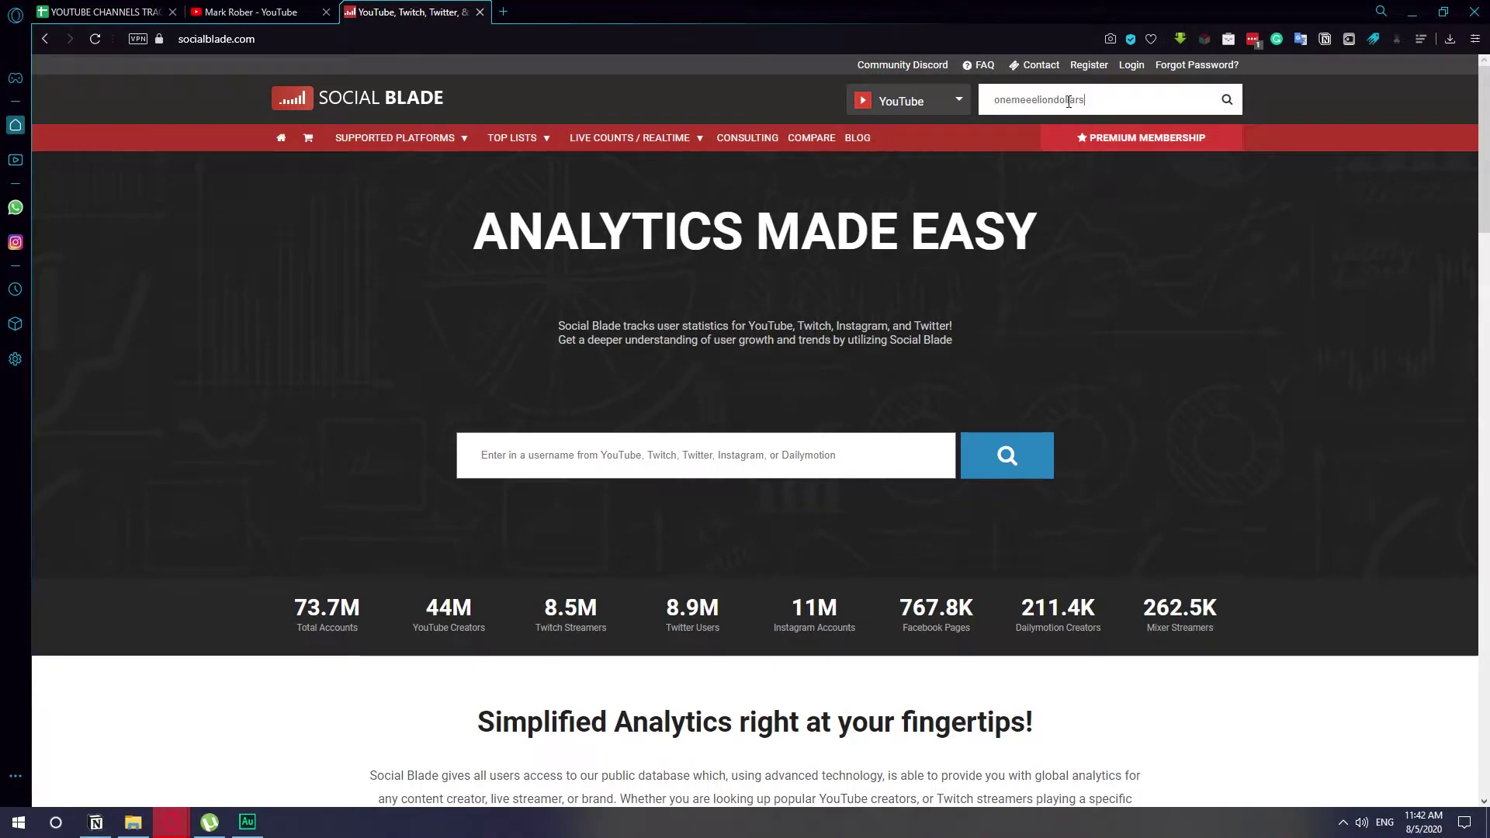
key(Return)
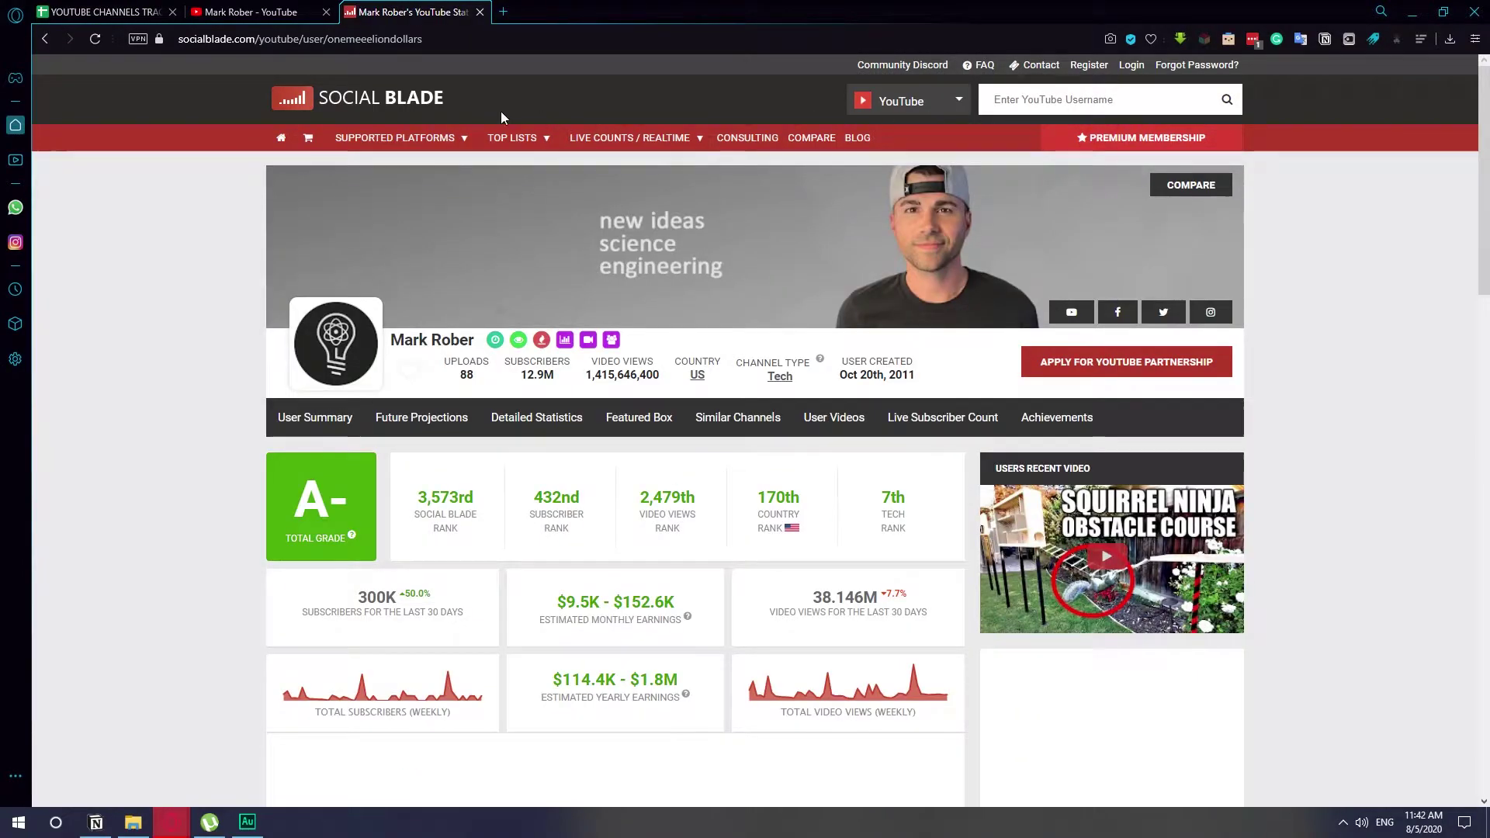
click(463, 31)
key(ctrl+c)
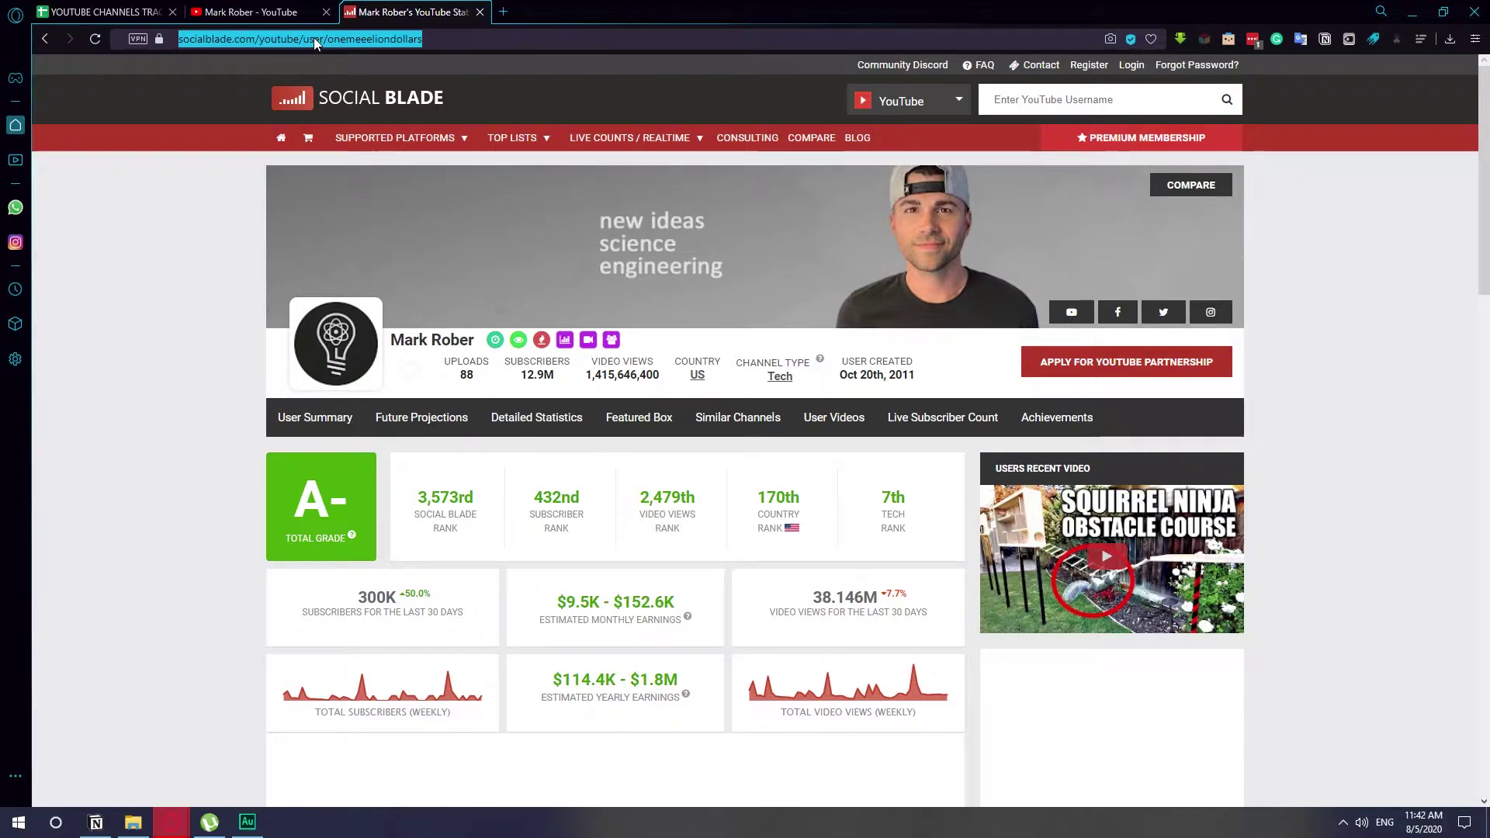
- On the Channels sheet, paste Mark Rober's Social Blade link into A12 and enter 'Mark Rober' in B12
click(137, 6)
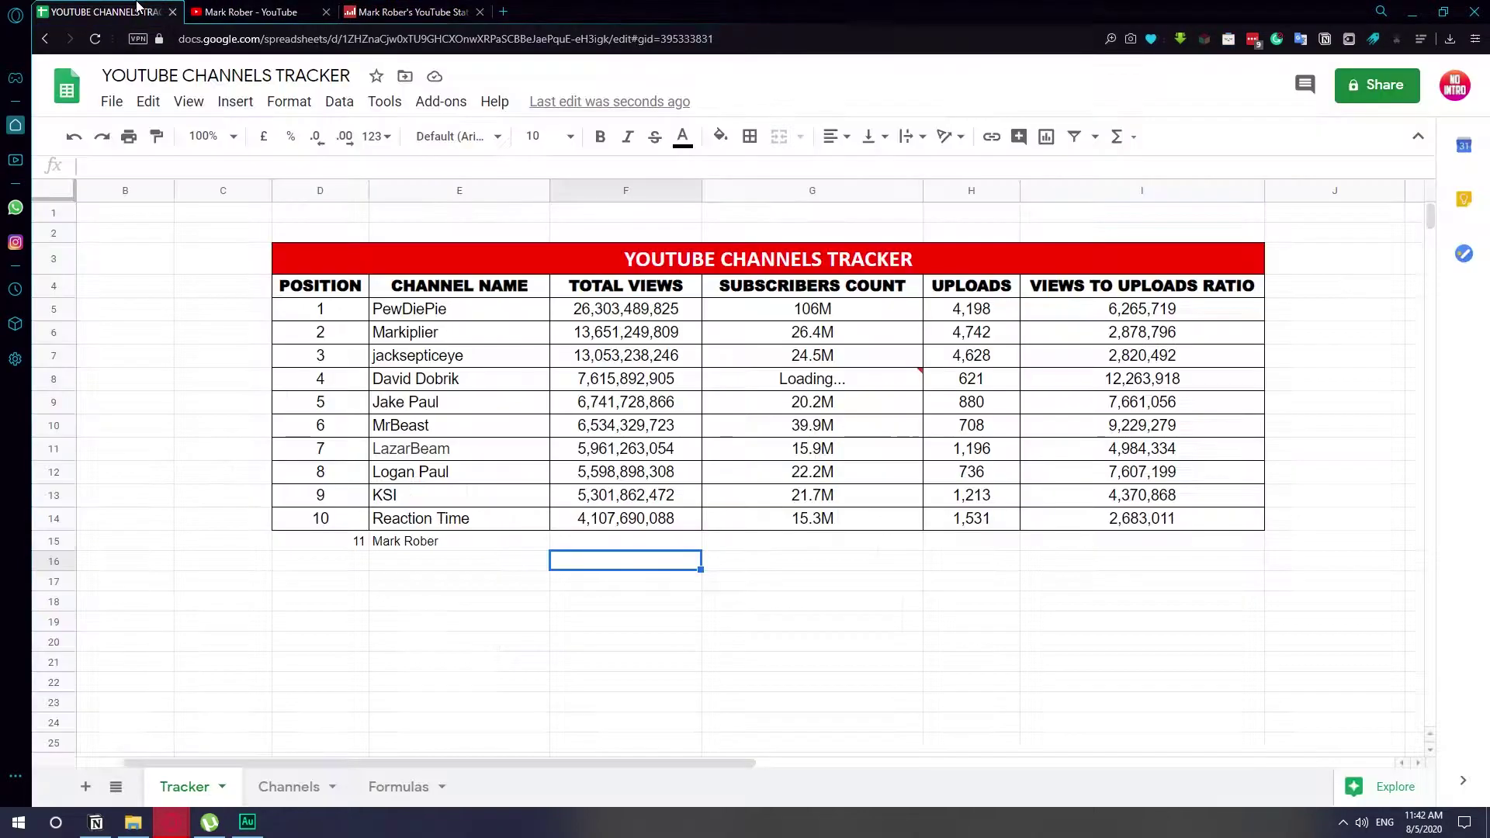
click(323, 640)
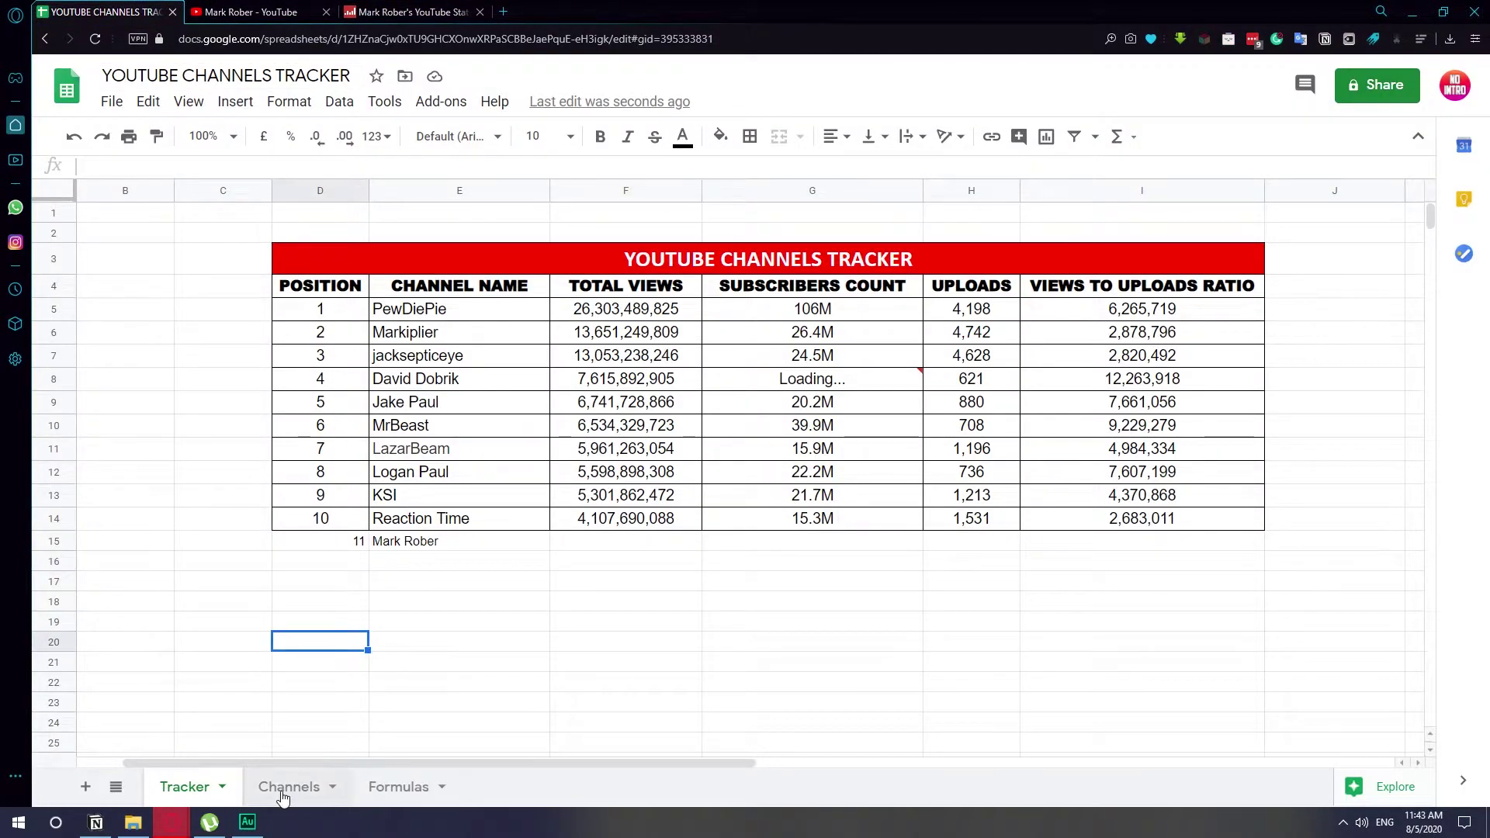
click(284, 787)
click(679, 564)
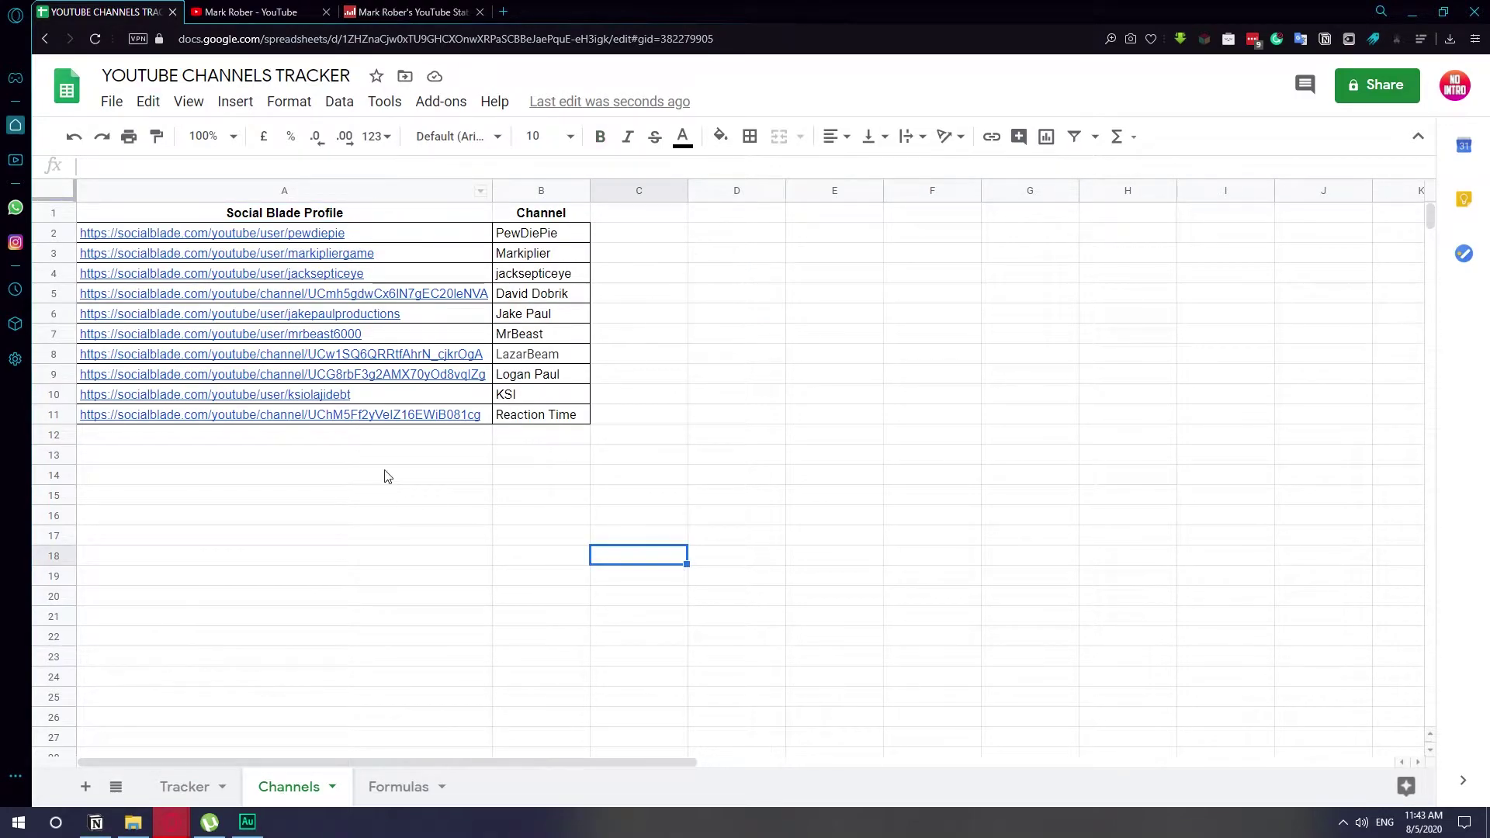
click(409, 438)
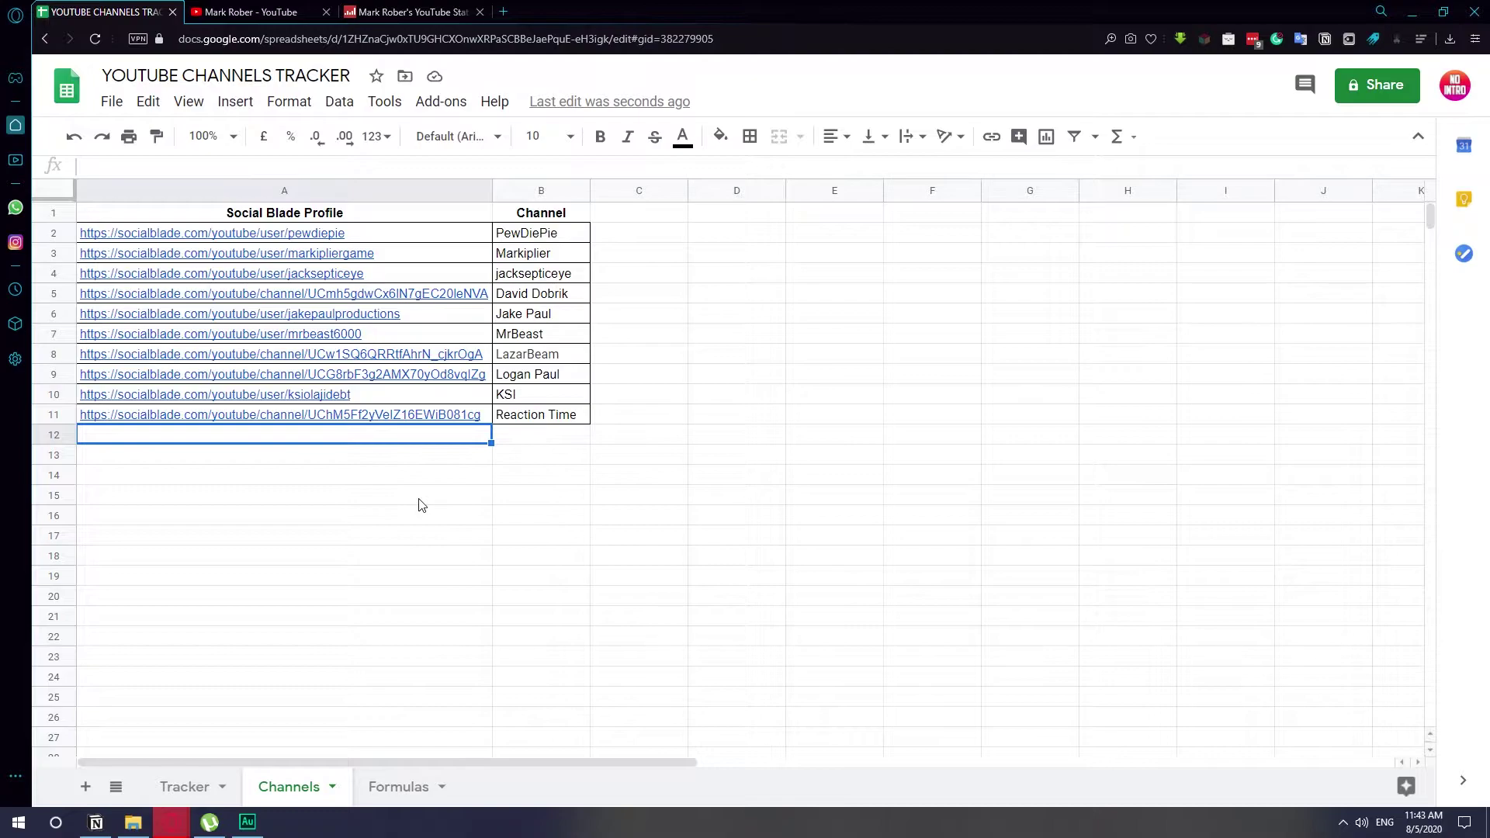
key(ctrl+v)
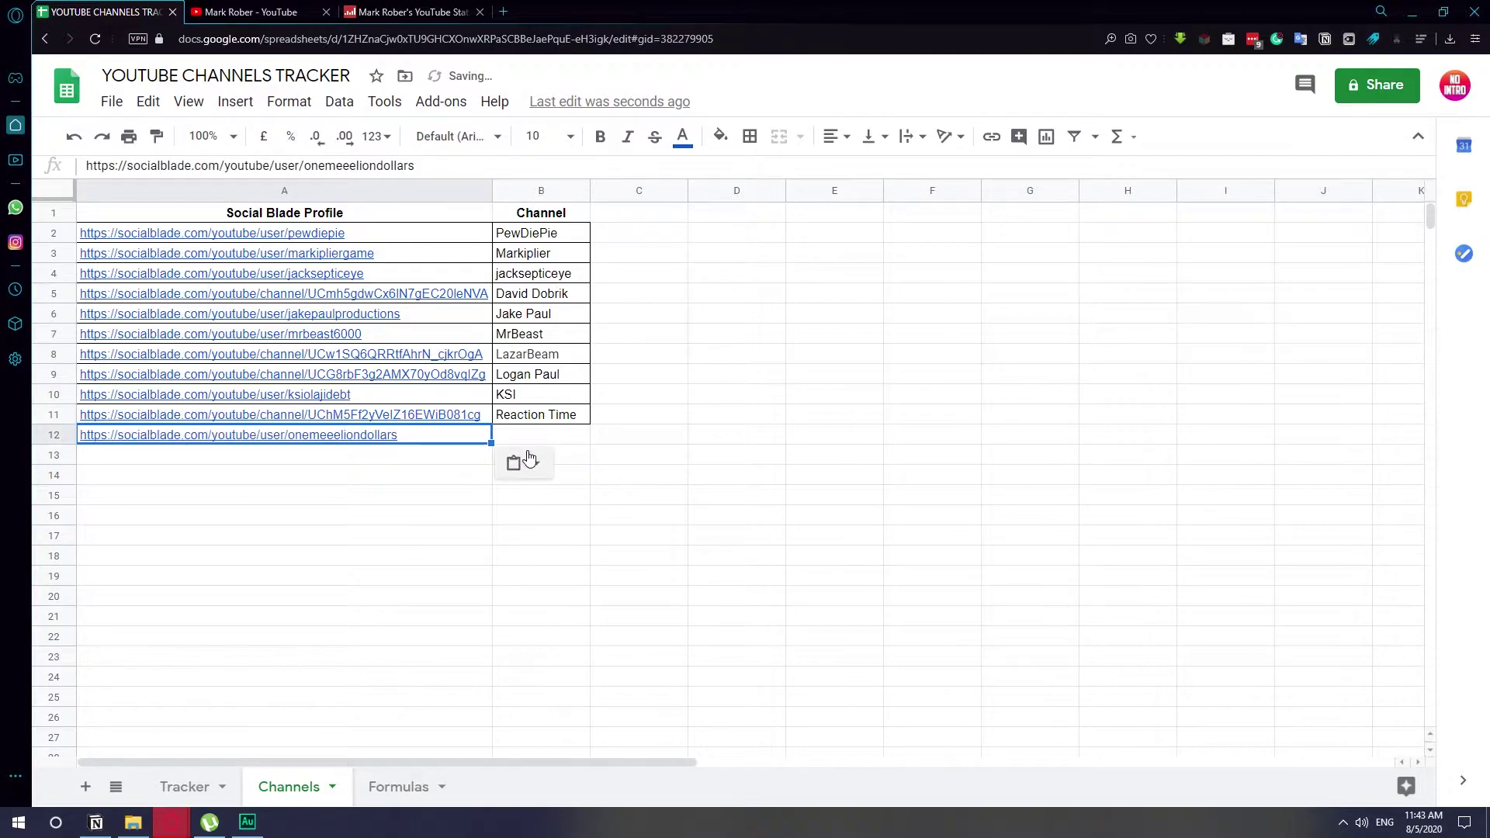
click(571, 440)
text(Mark Rober)
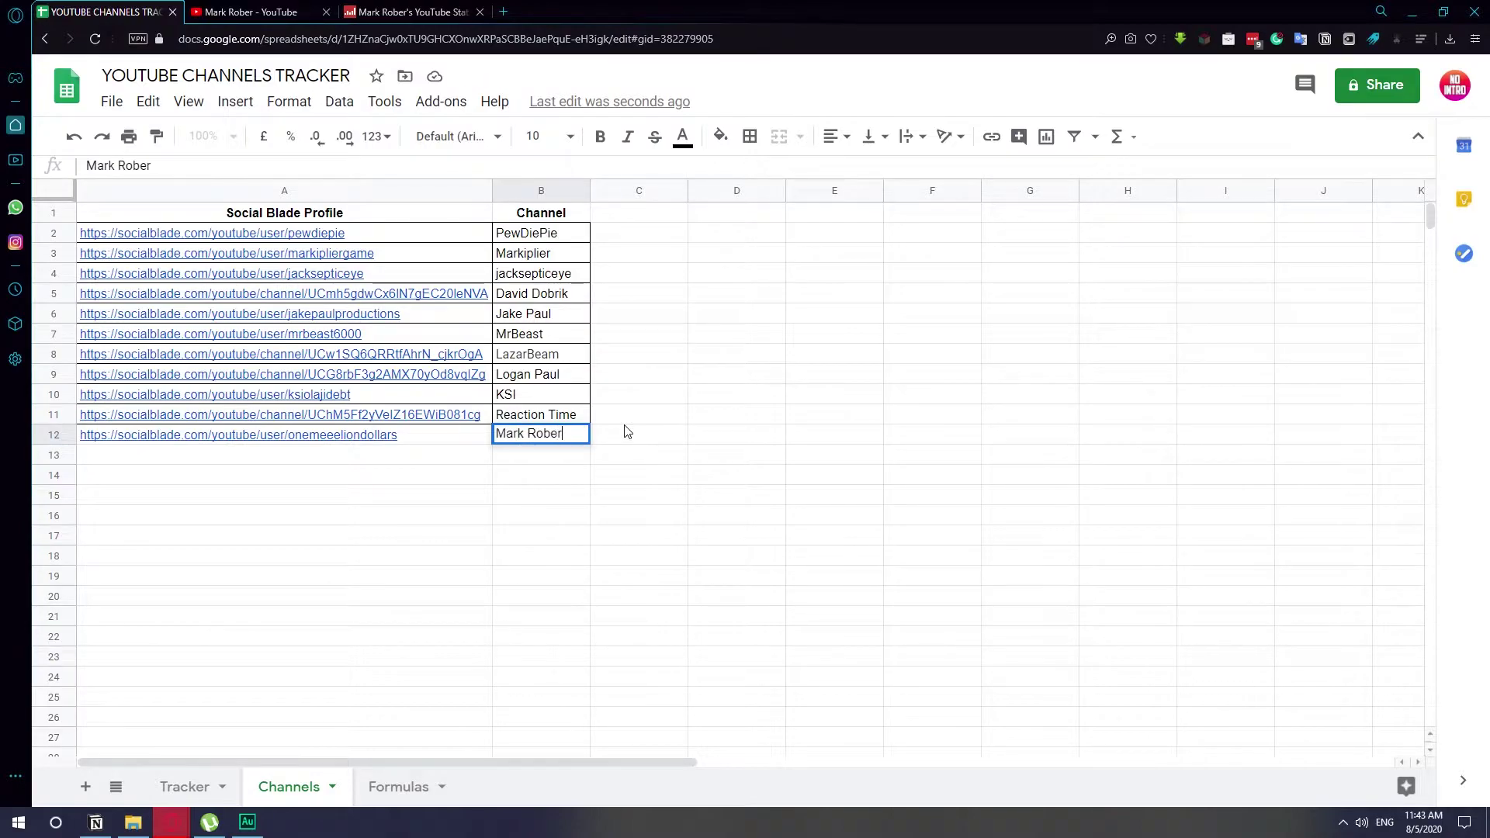
key(Return)
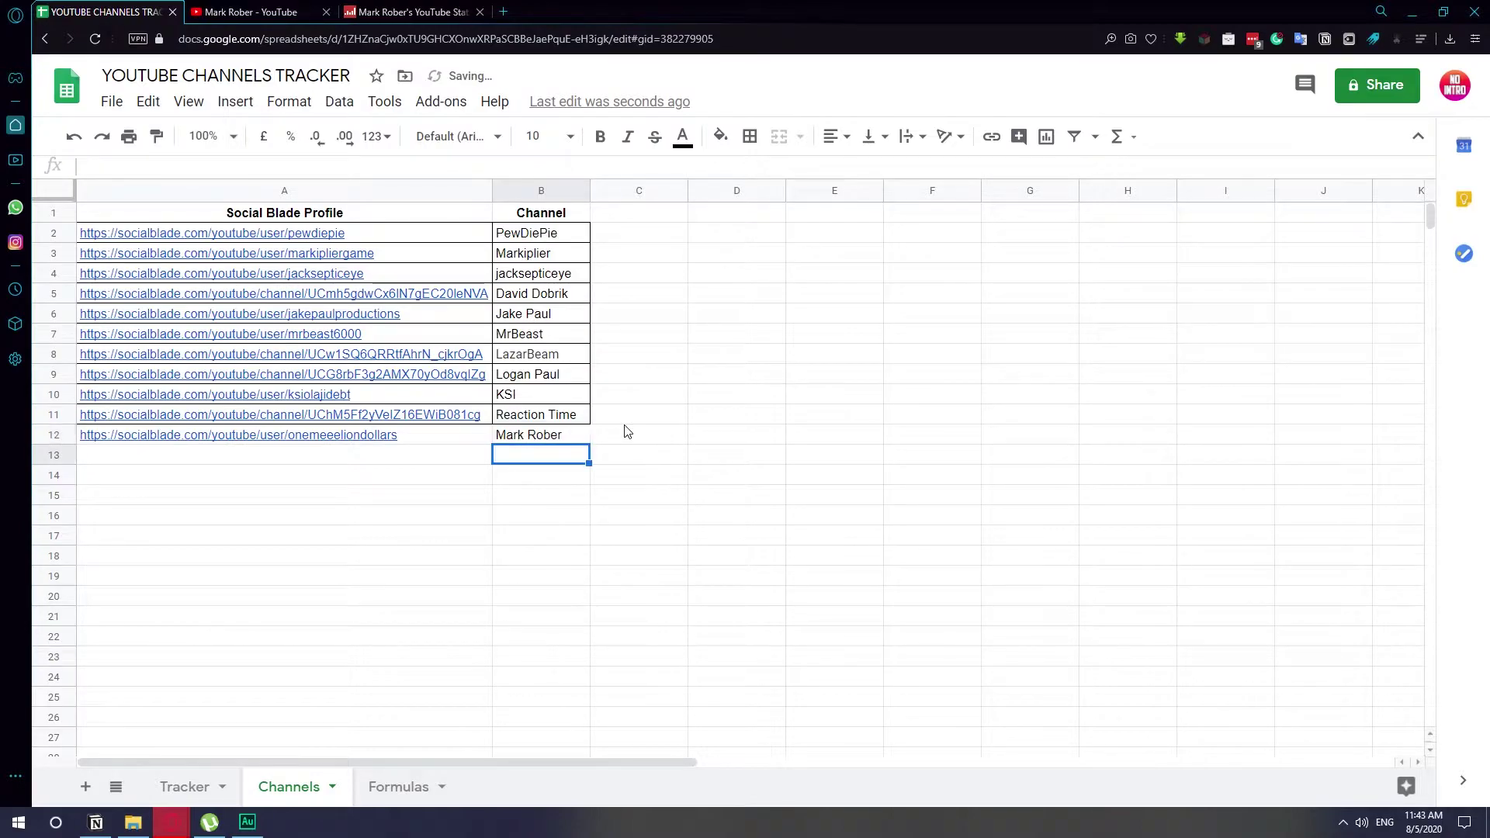
click(533, 474)
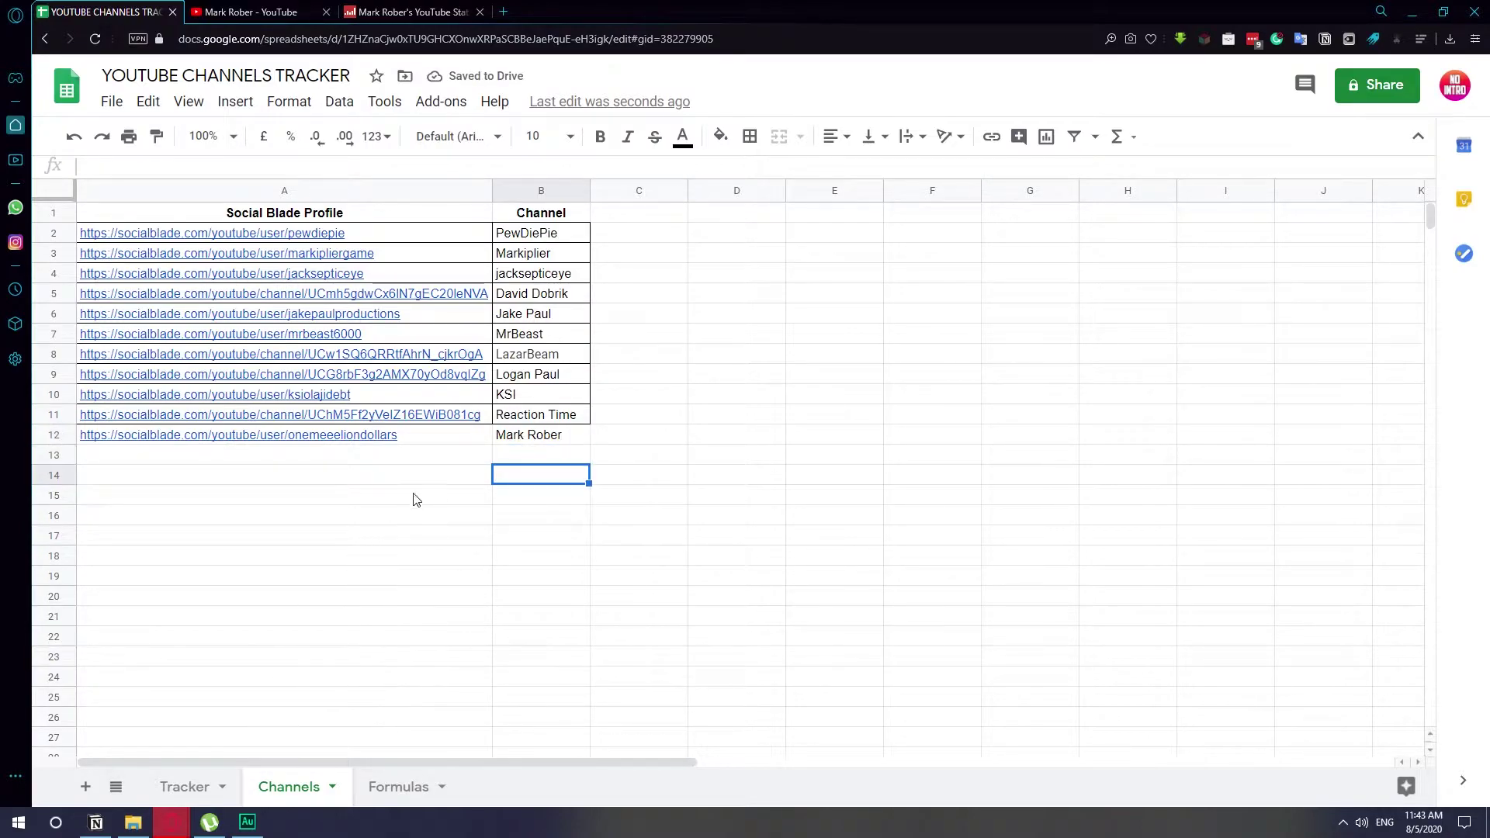
- Return to the Tracker sheet and inspect a Total Views cell's IMPORTXML formula
click(186, 787)
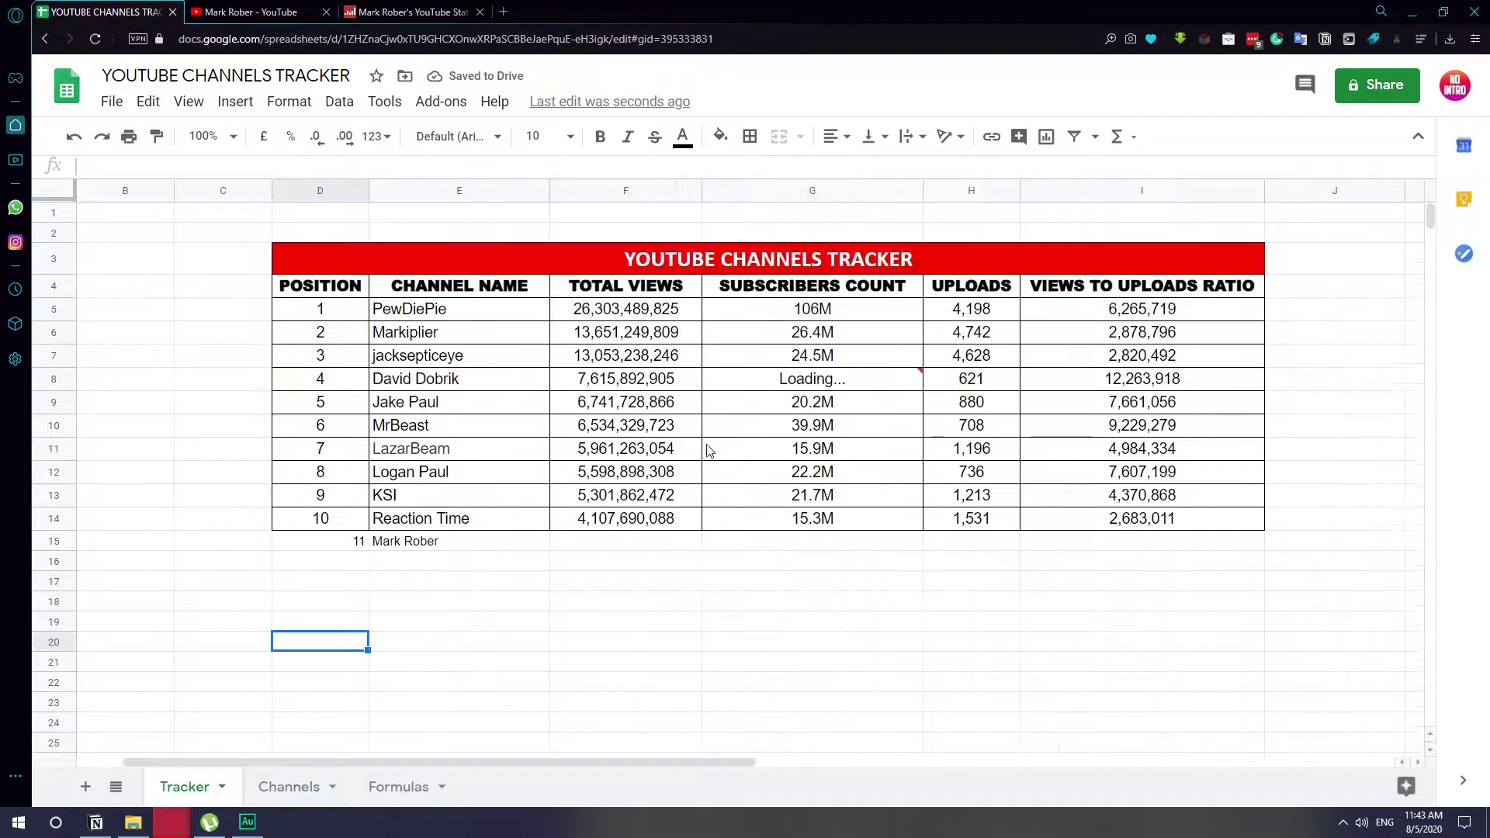
click(307, 788)
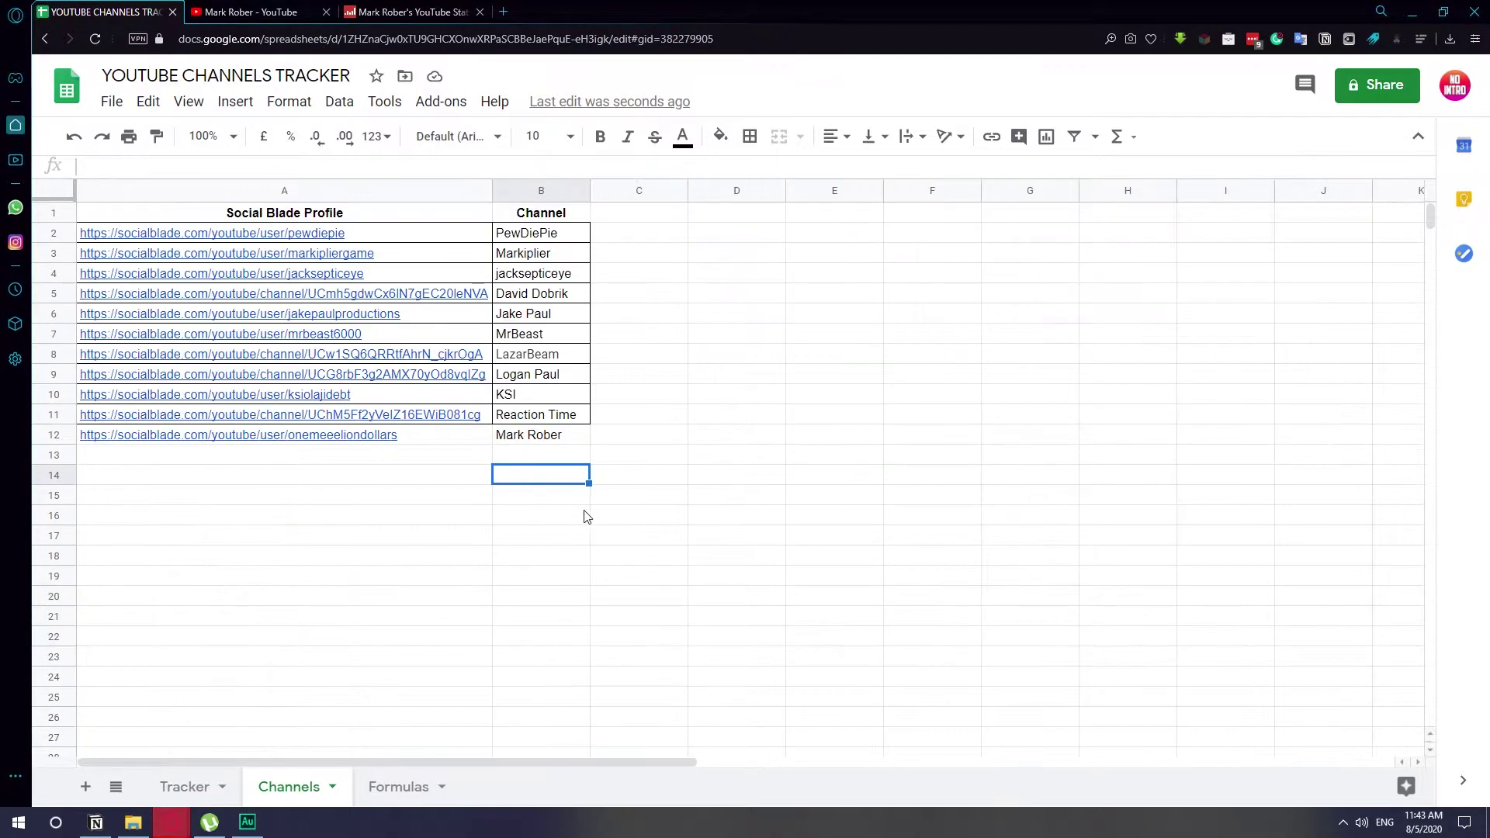
click(196, 785)
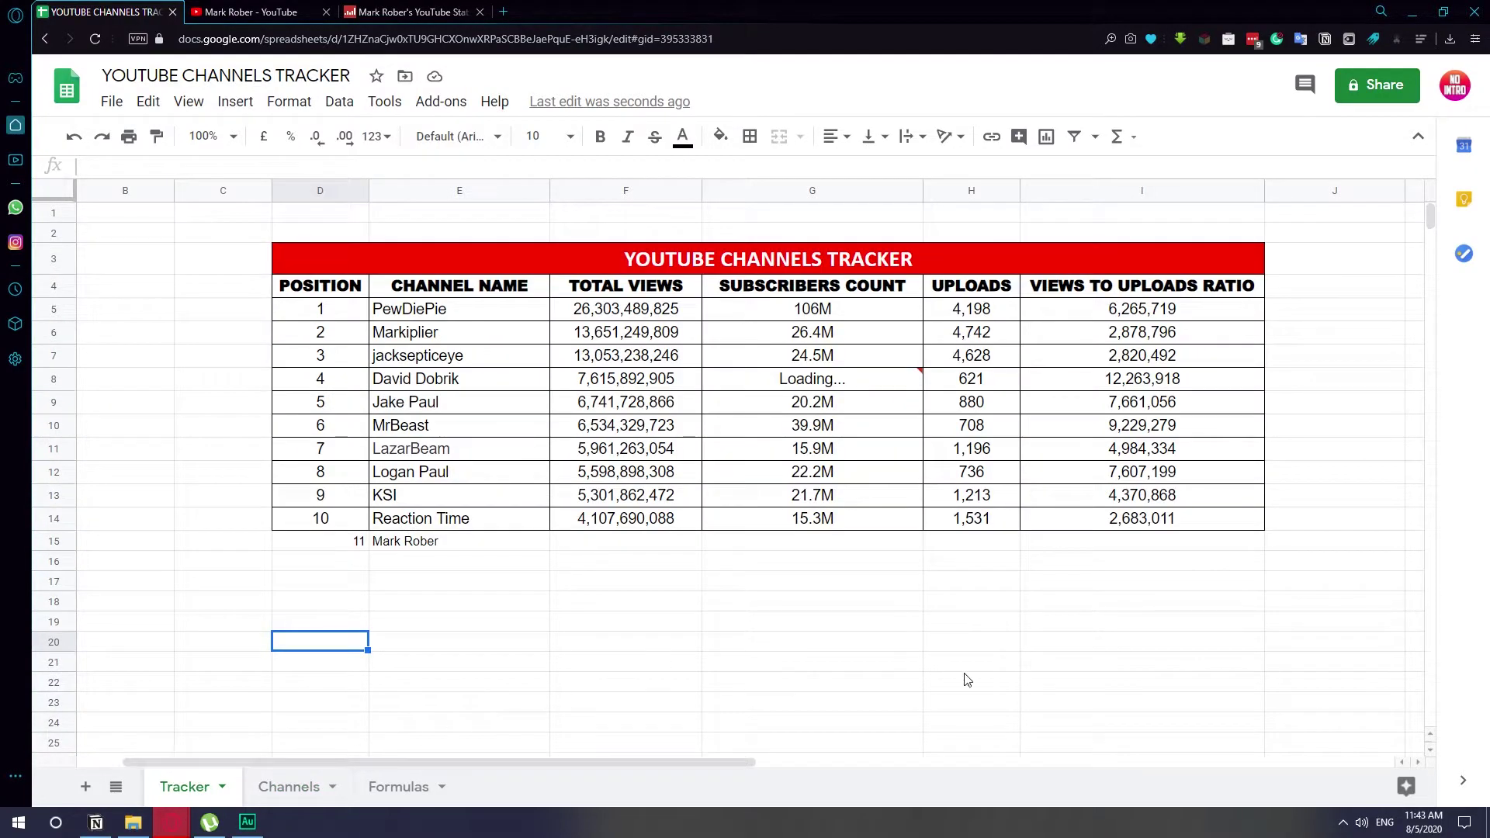
click(667, 513)
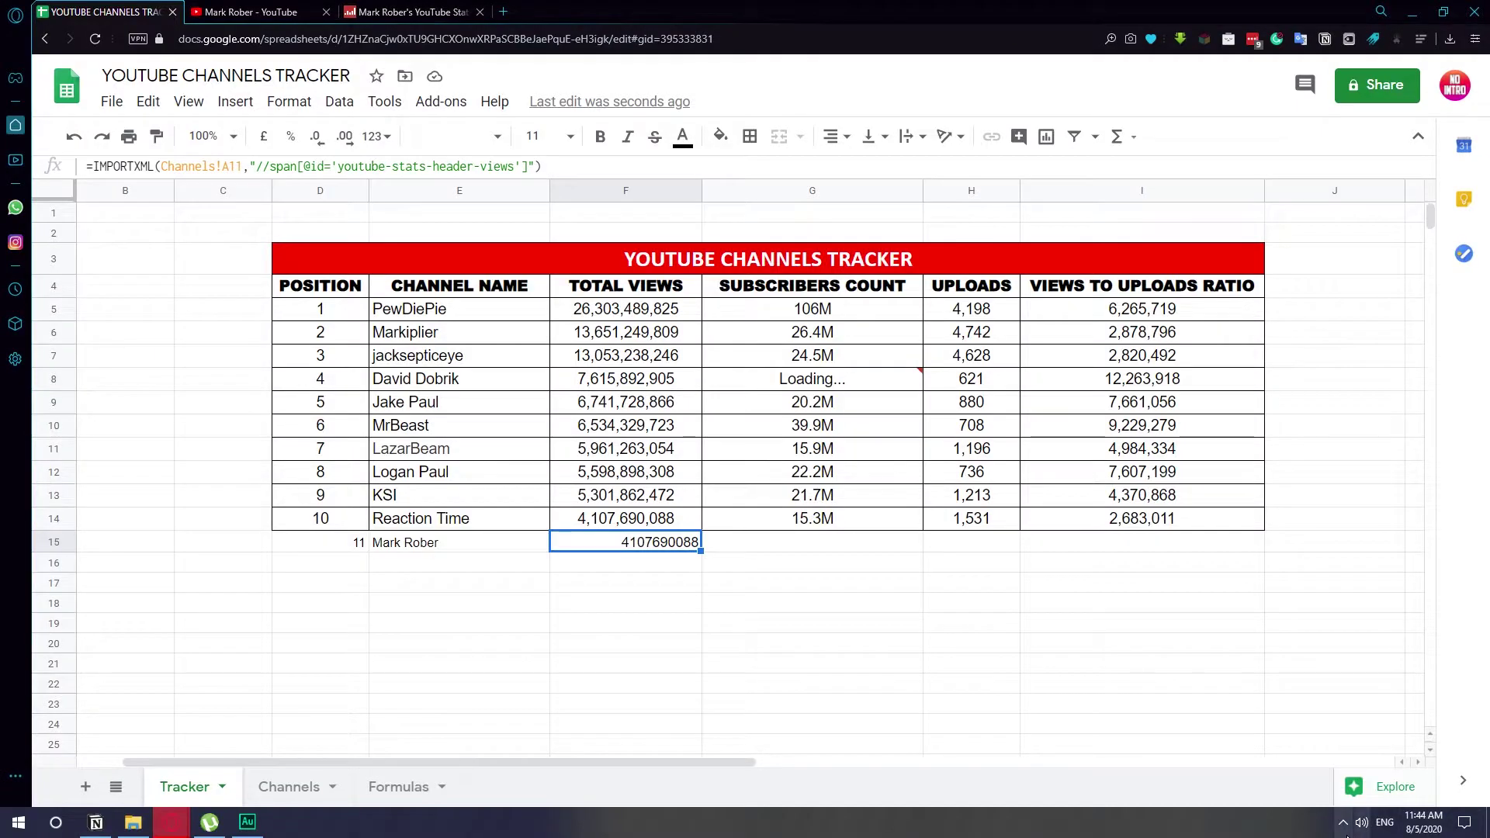
- Open a desktop sticky note and move and resize it beside the spreadsheet
click(1342, 822)
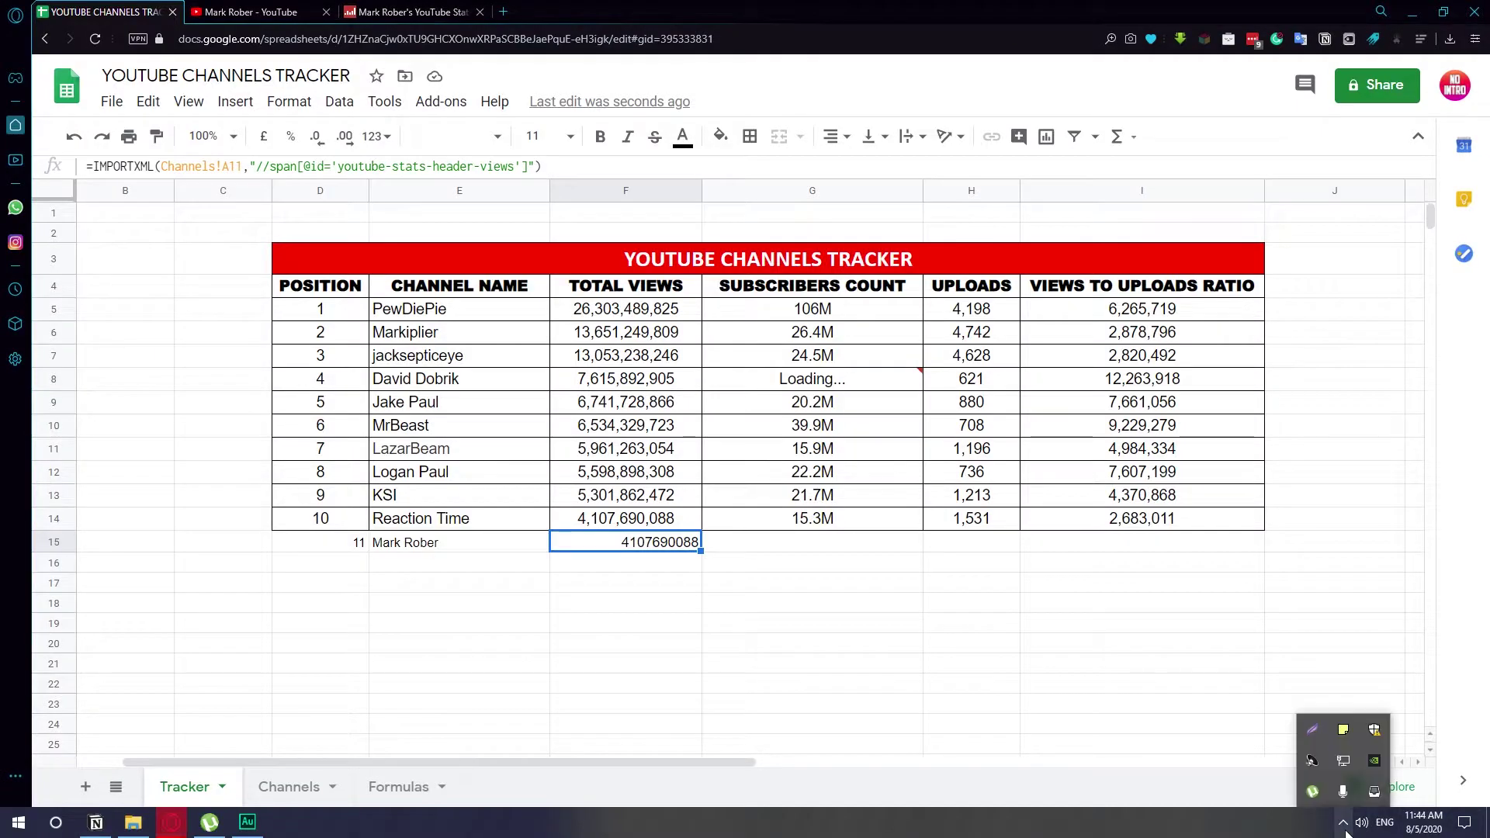
click(1343, 730)
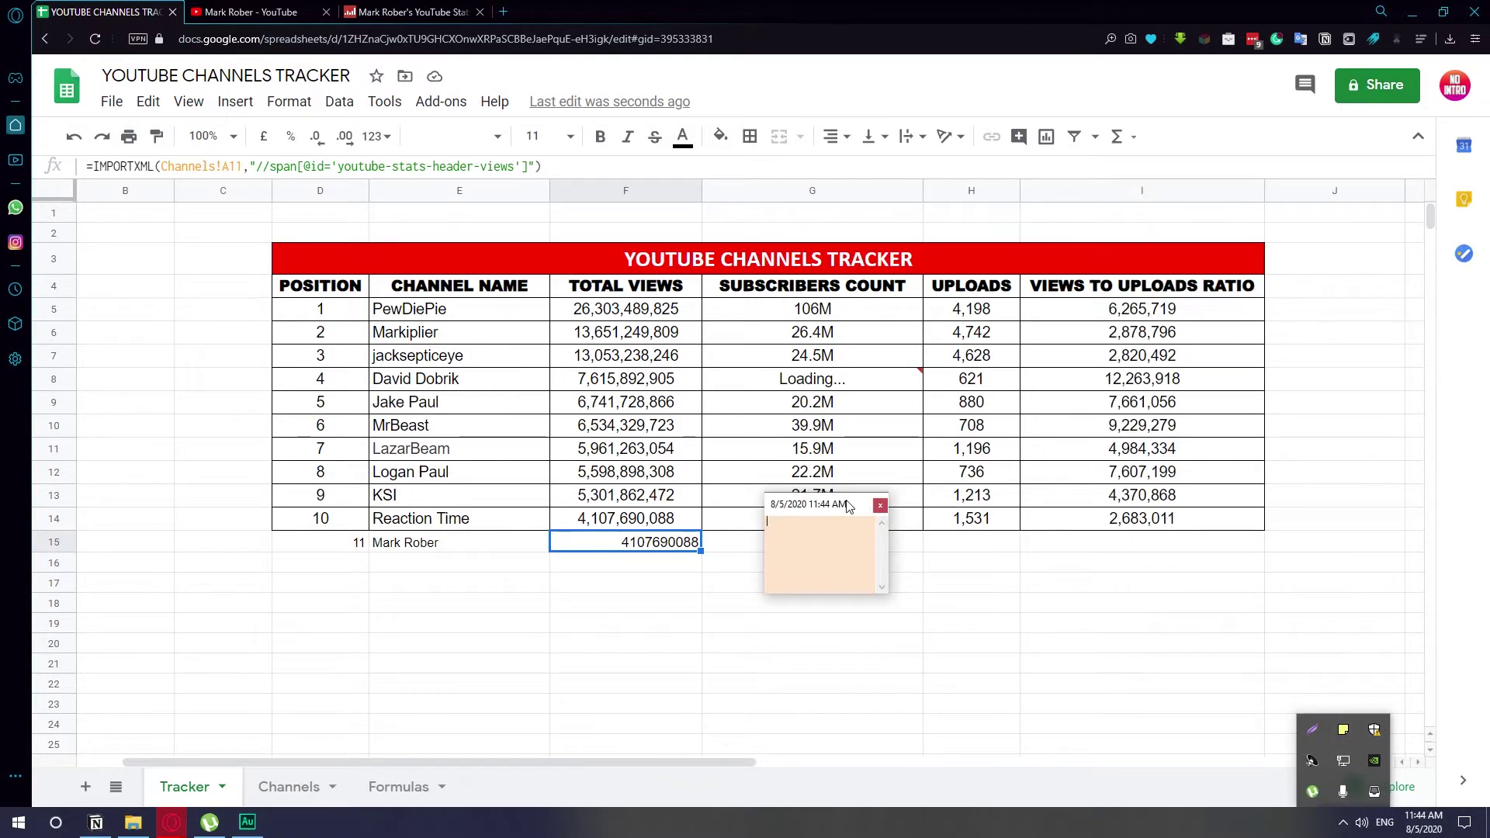
drag(850, 508, 1206, 374)
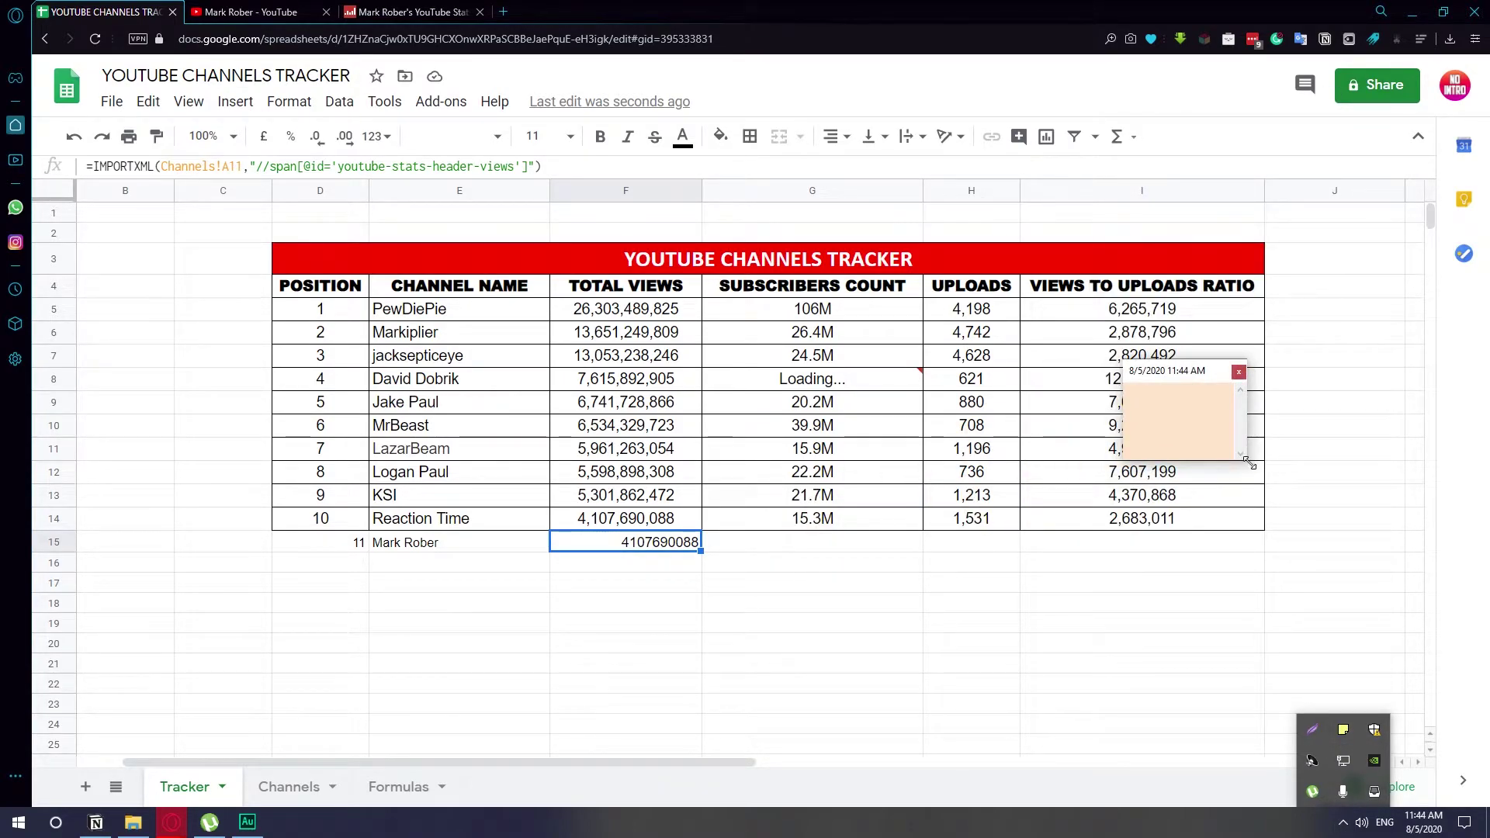
drag(1238, 458, 1478, 657)
drag(1229, 371, 1098, 213)
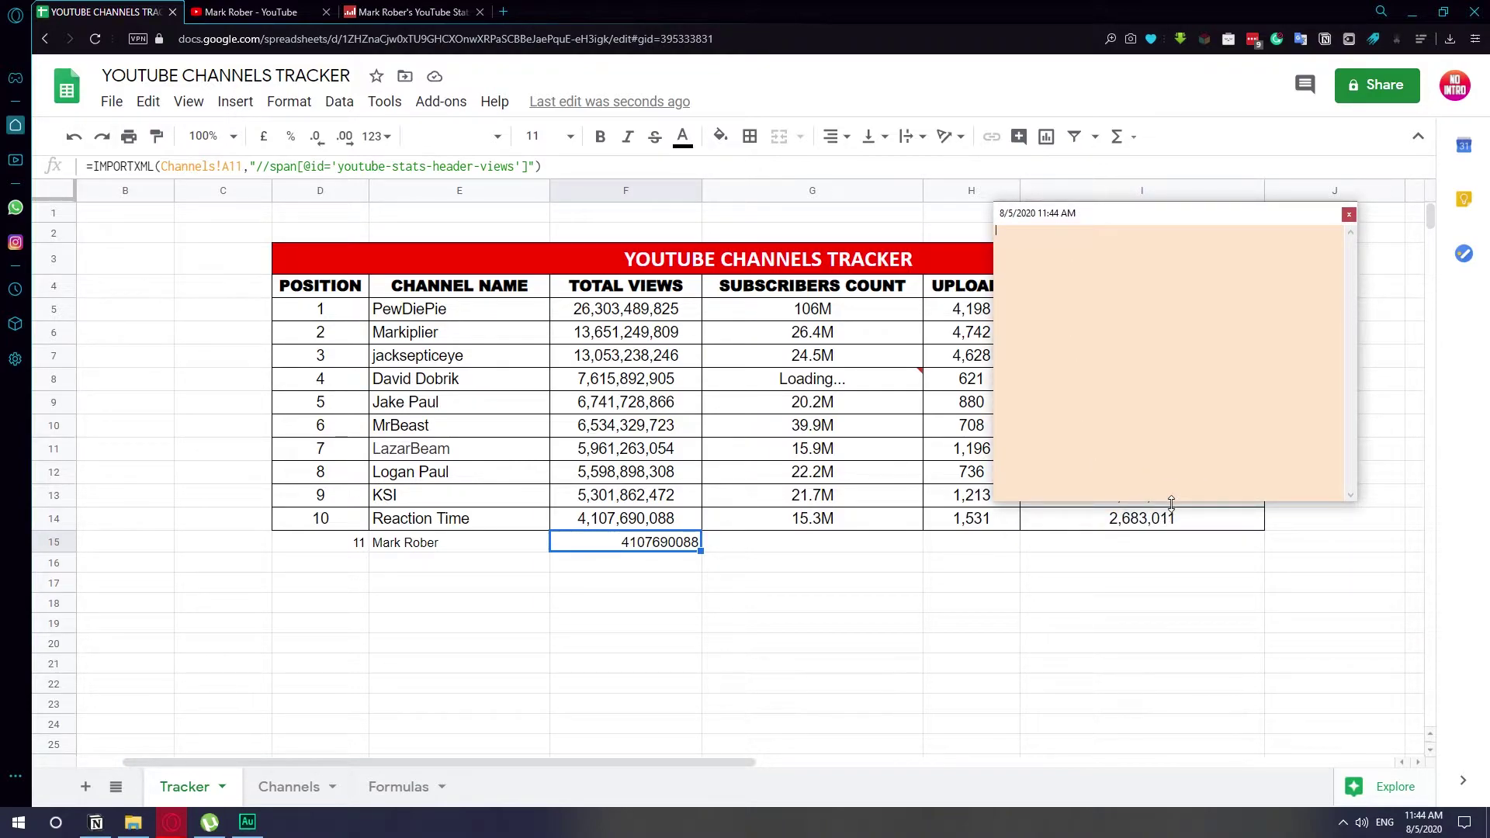
drag(1172, 502, 1173, 417)
- Paste the Total Views formula into the note, widen it, and view the Channels sheet
text(=IMPORTXML(Channels!A11,"//span[@id='youtube-stats-header-views']"))
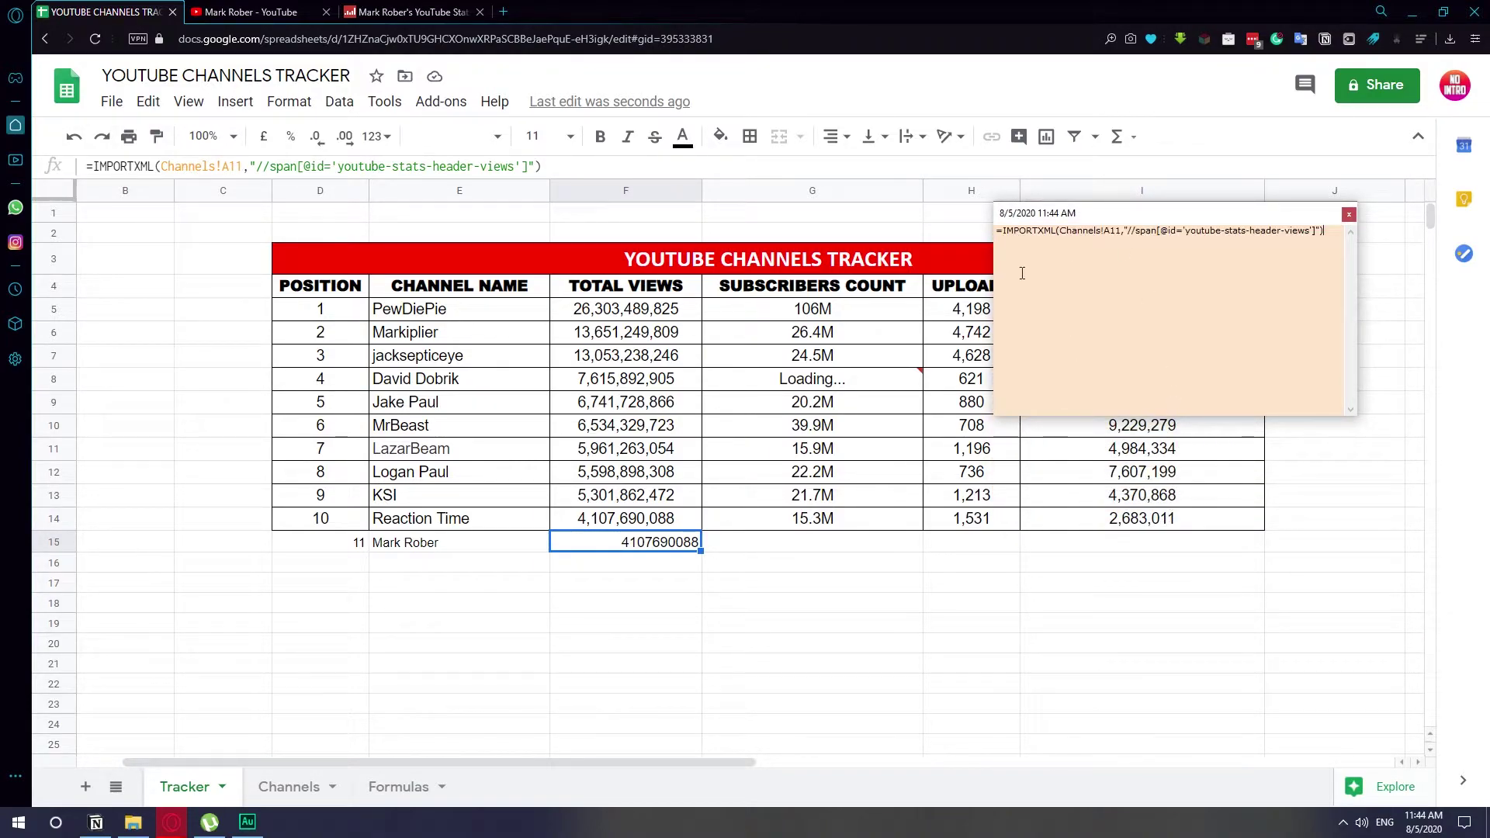
drag(994, 284, 926, 284)
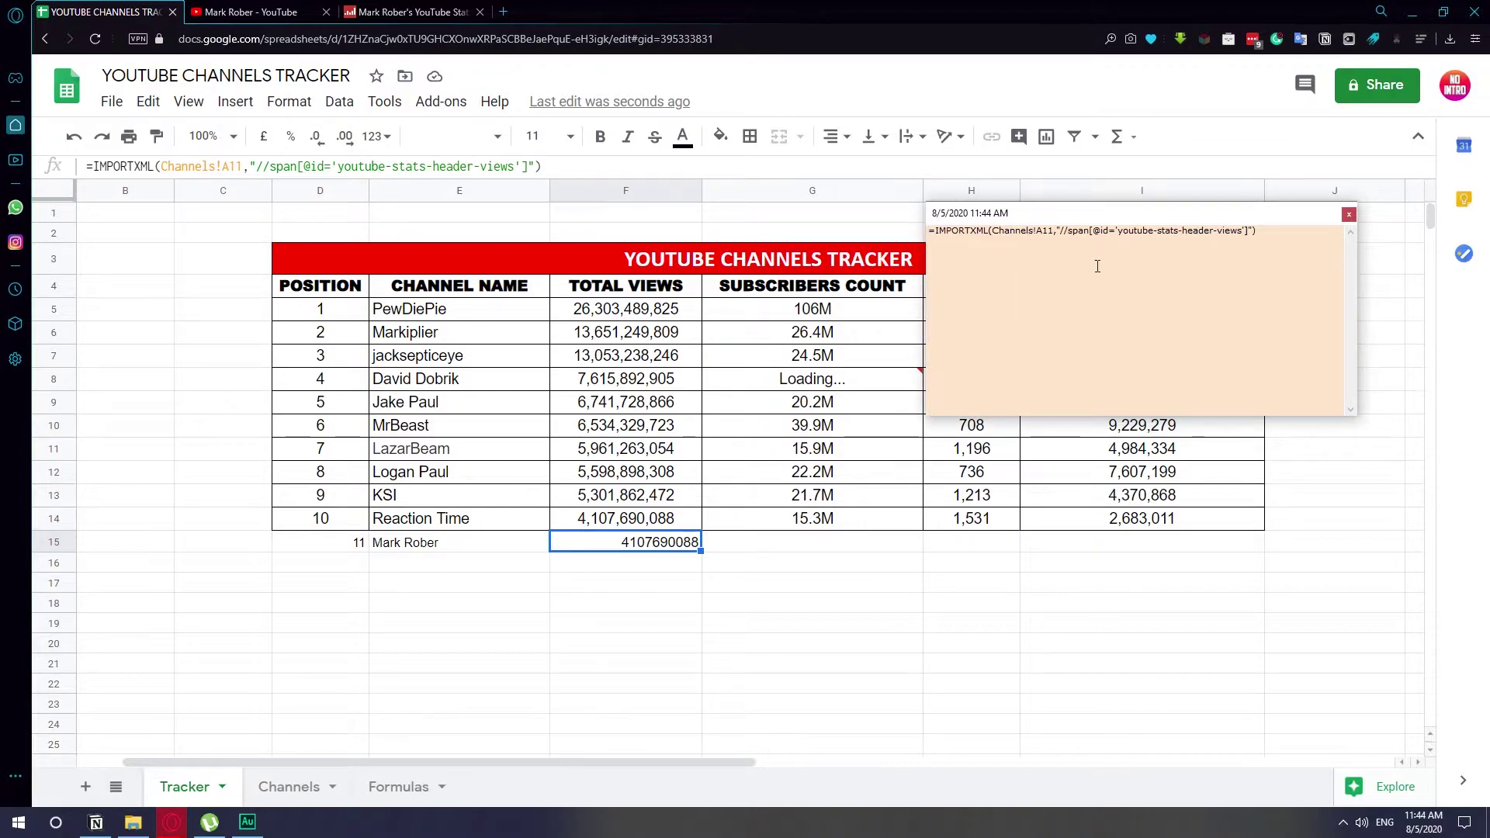
click(594, 665)
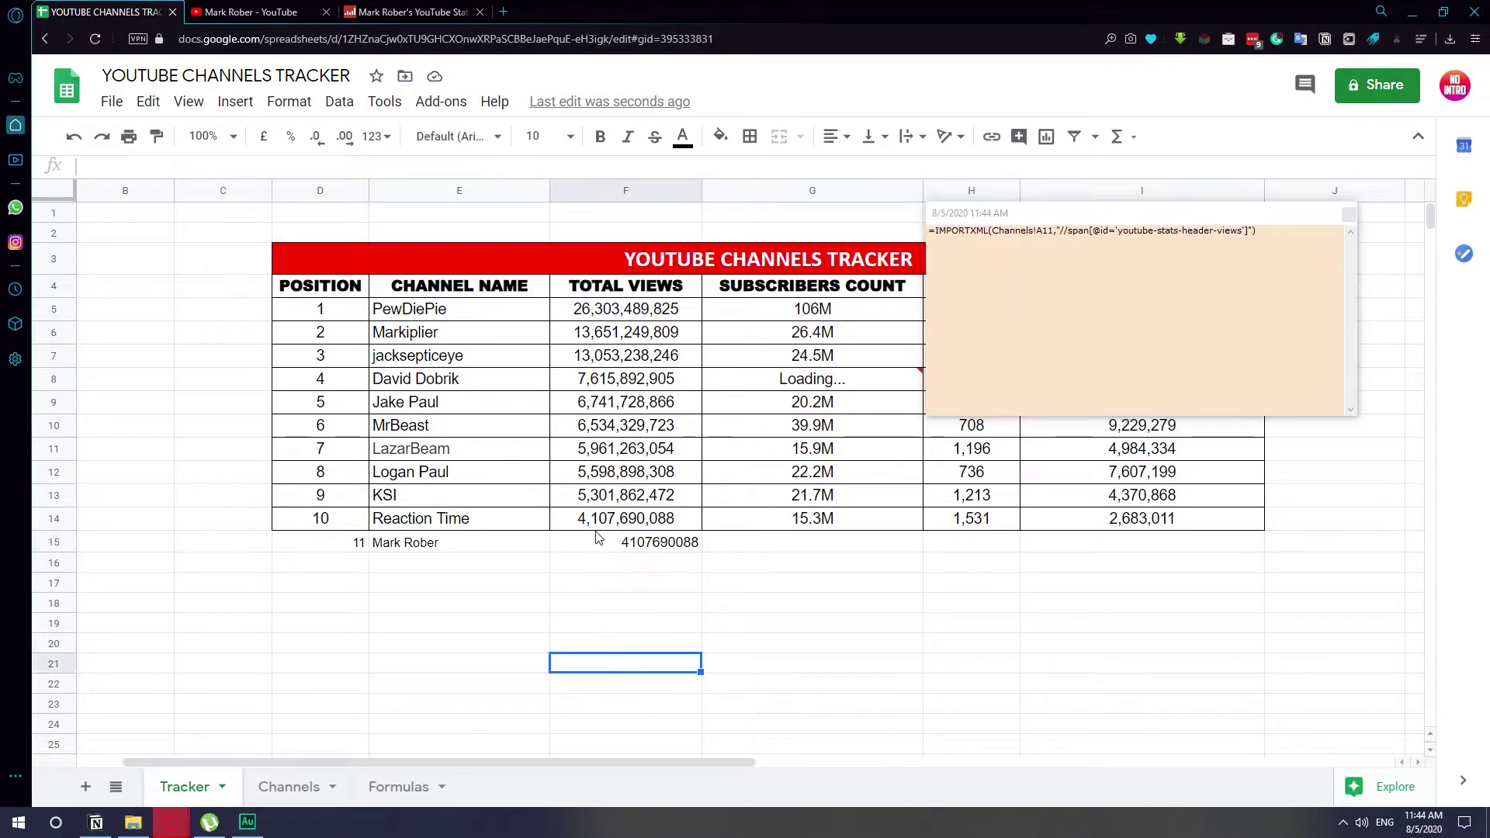
click(298, 785)
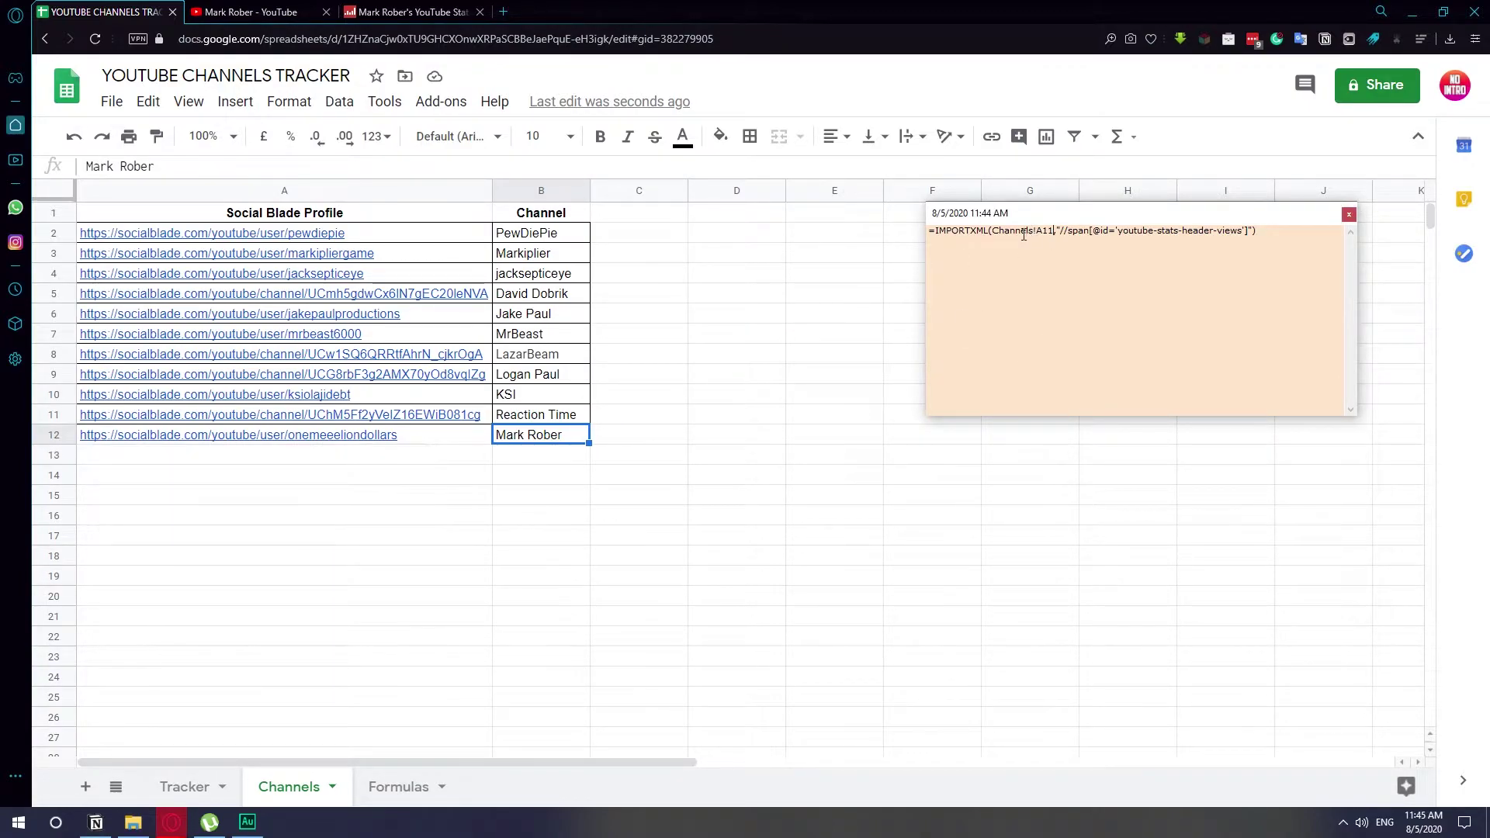
- Check the note's sheet reference and confirm Mark Rober's link sits in Channels row 12
drag(1003, 231, 1044, 238)
click(302, 696)
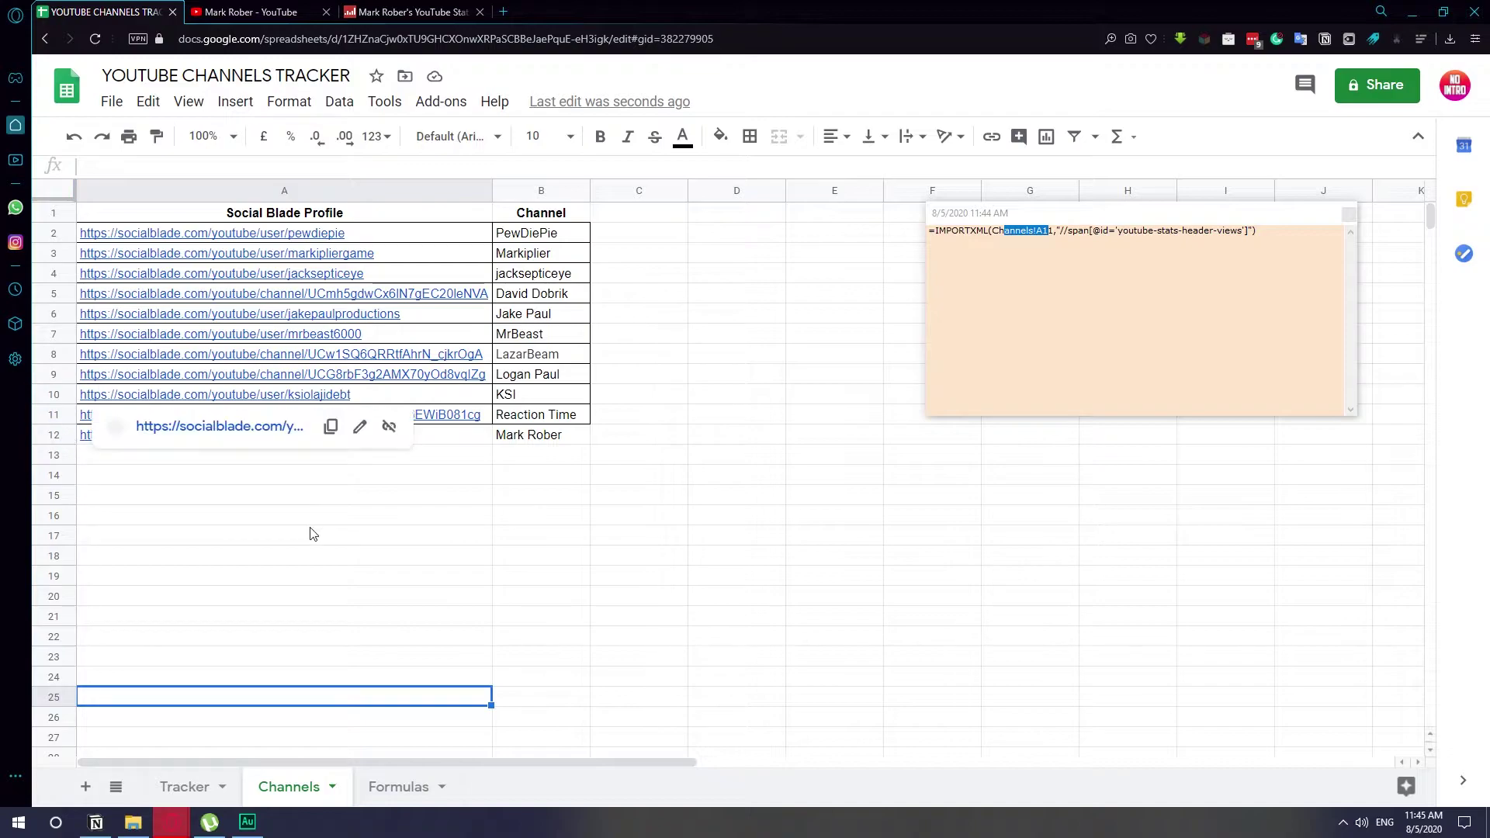
click(458, 436)
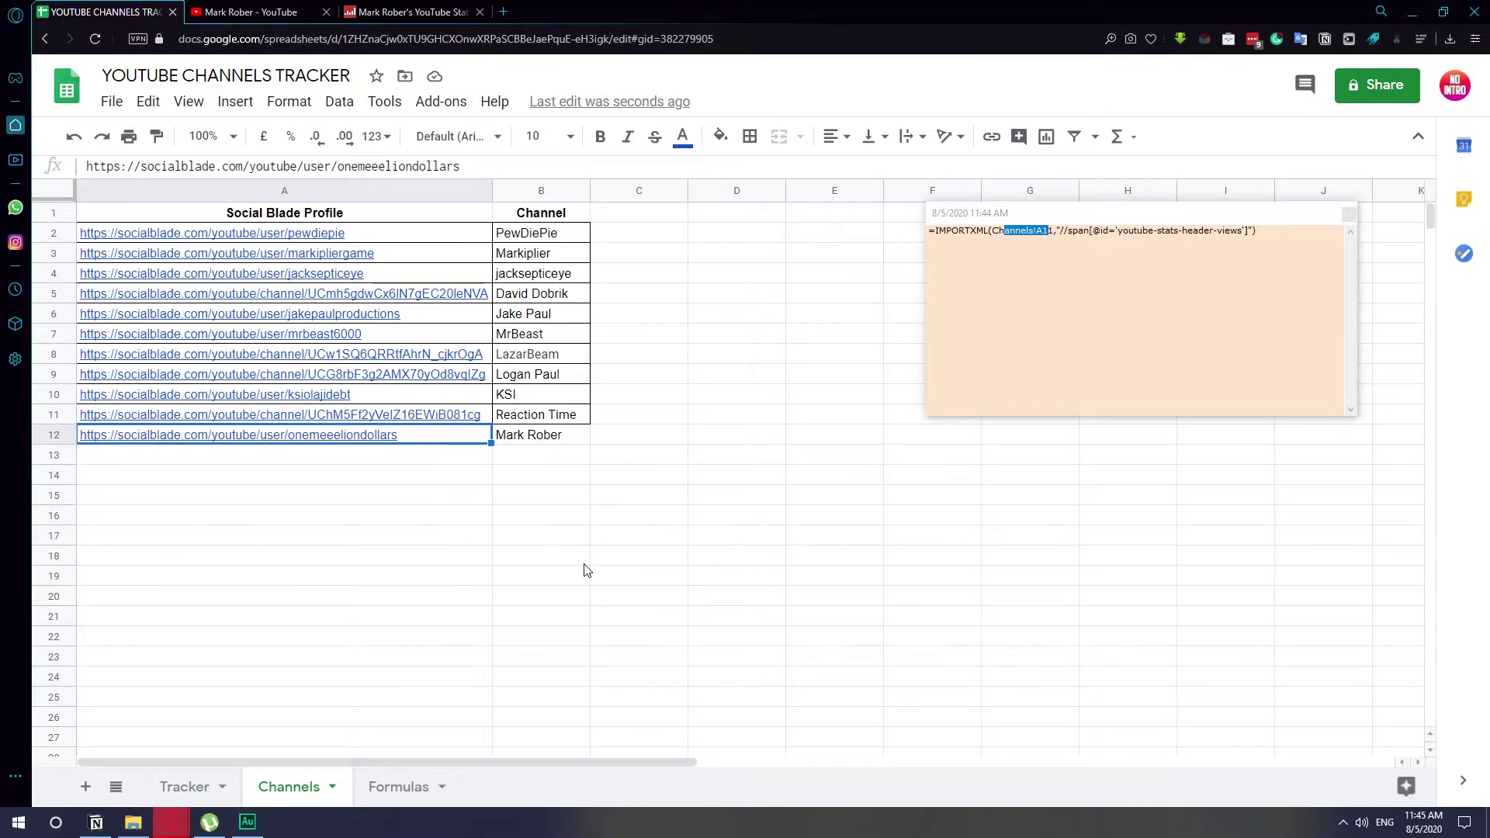
- Change the note's formula reference from A11 to A12 and copy the whole formula
click(1051, 234)
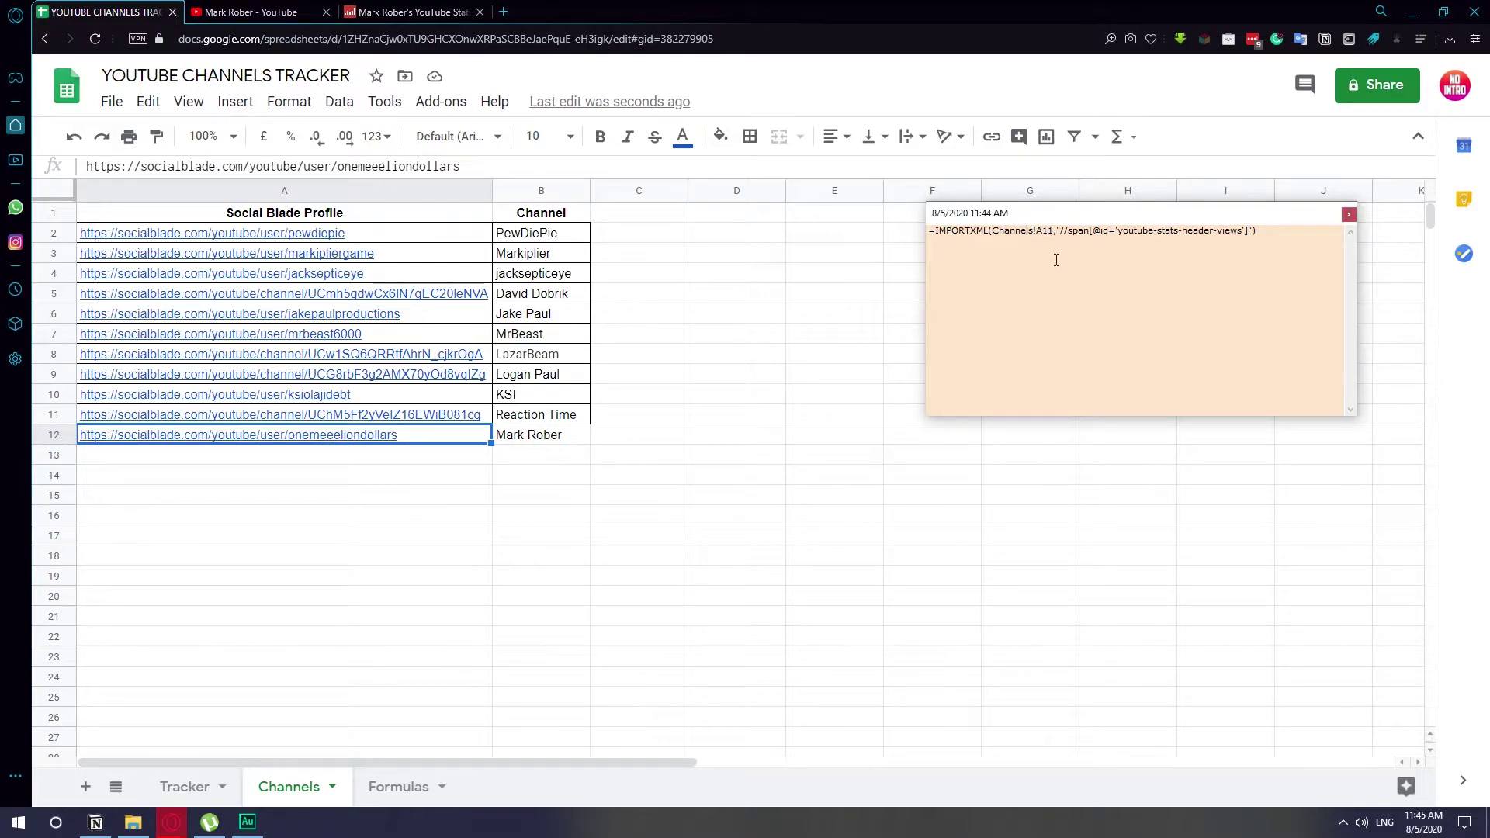
key(BackSpace)
text(2)
drag(1257, 230, 929, 231)
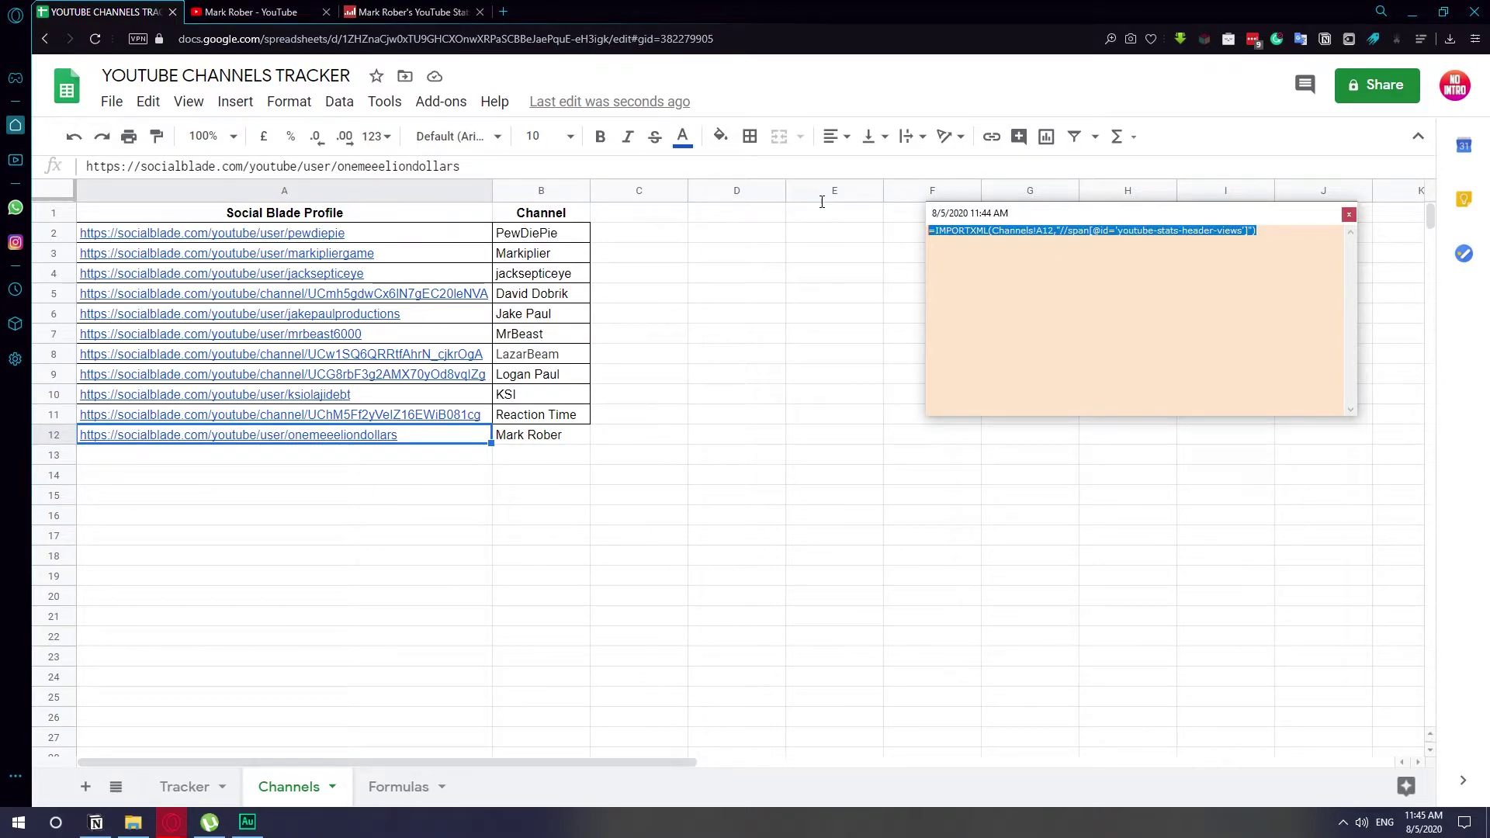
right_click(998, 228)
click(1031, 280)
- Paste the A12 views formula into Tracker F15 and format it as Number, showing 1,415,646,400.00
click(185, 786)
click(617, 557)
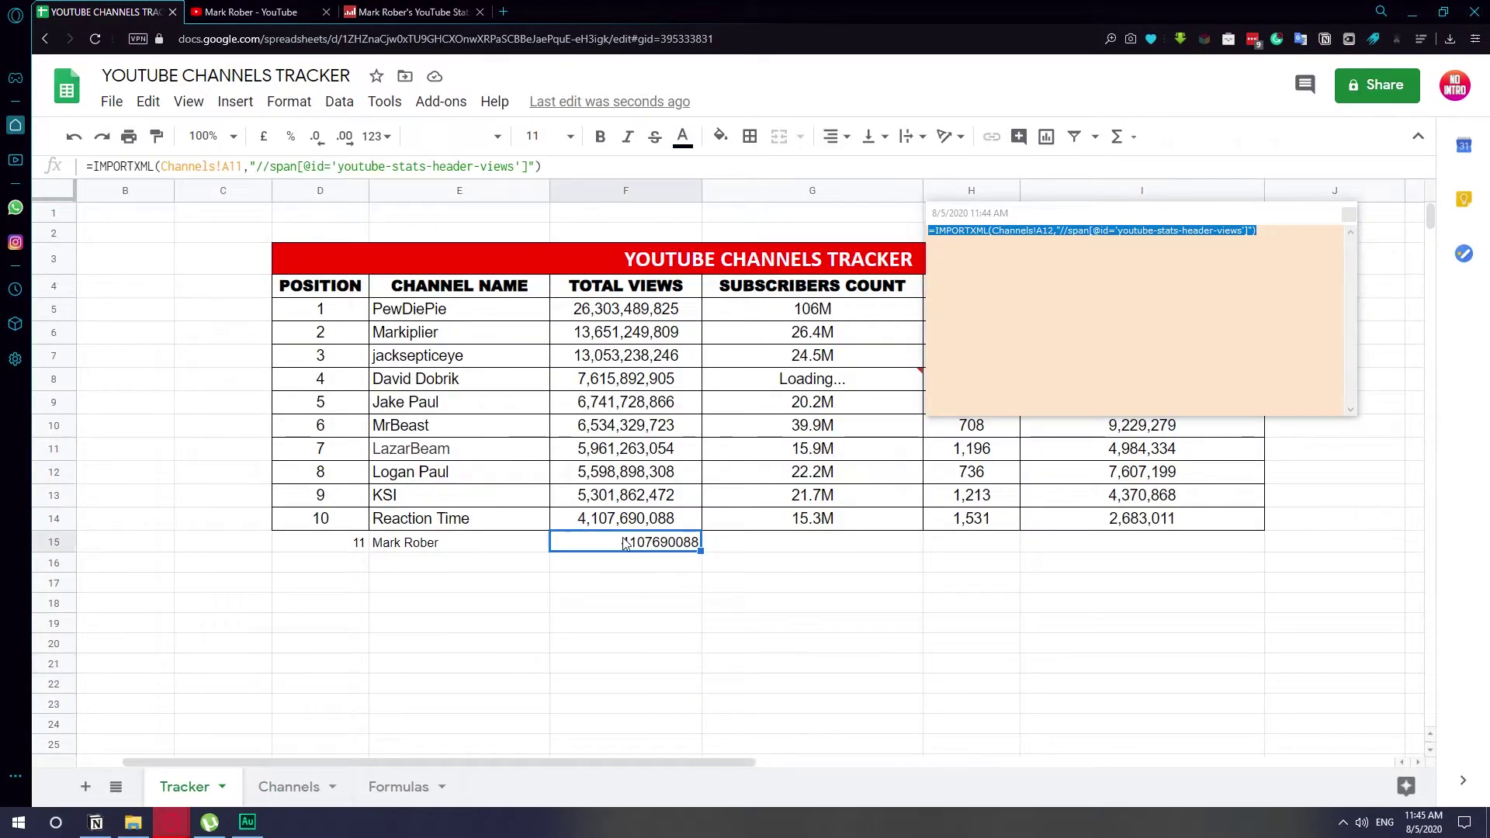
right_click(622, 552)
click(722, 220)
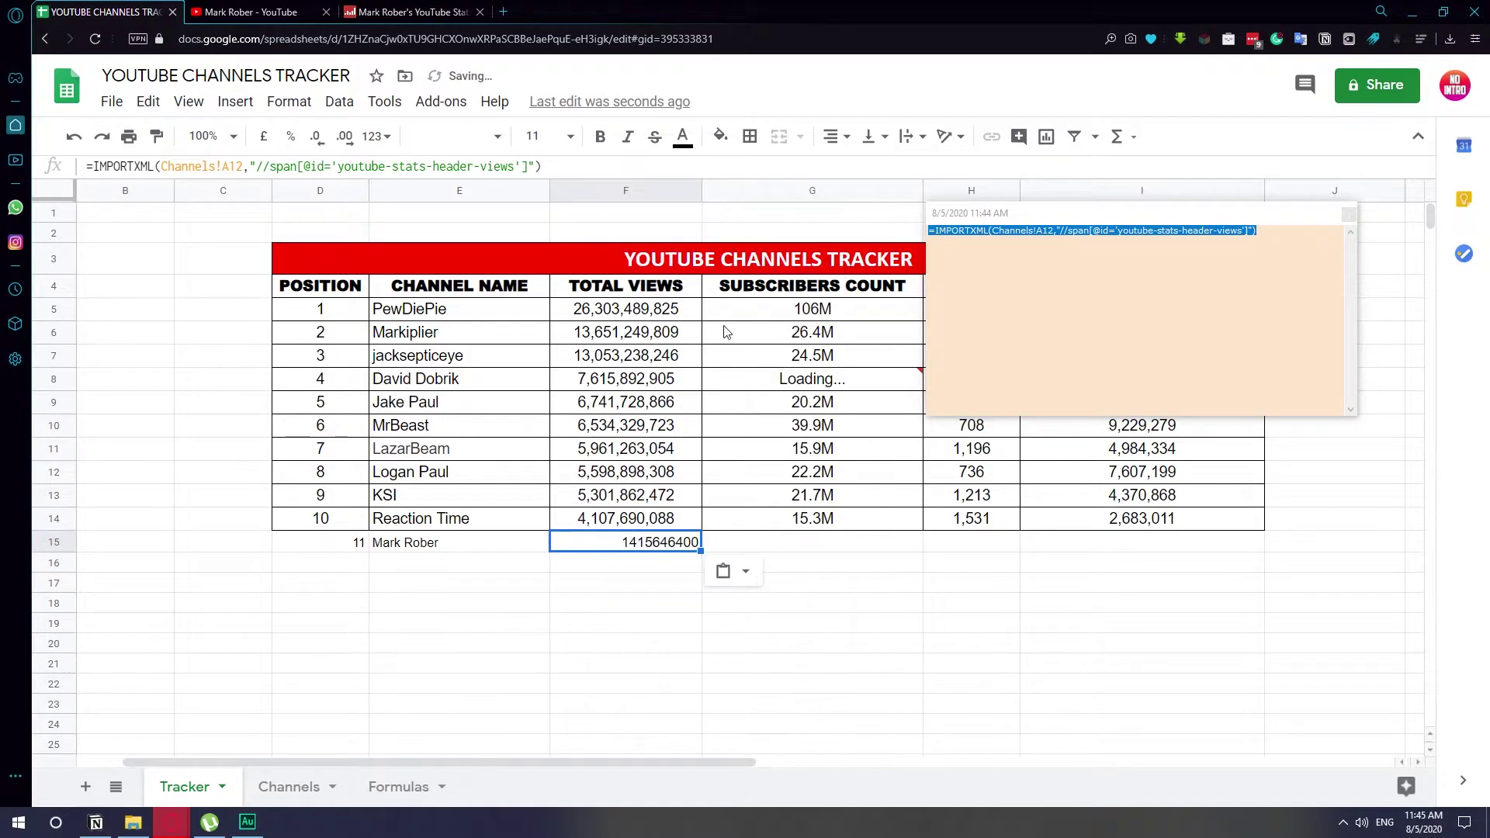
click(638, 564)
click(672, 543)
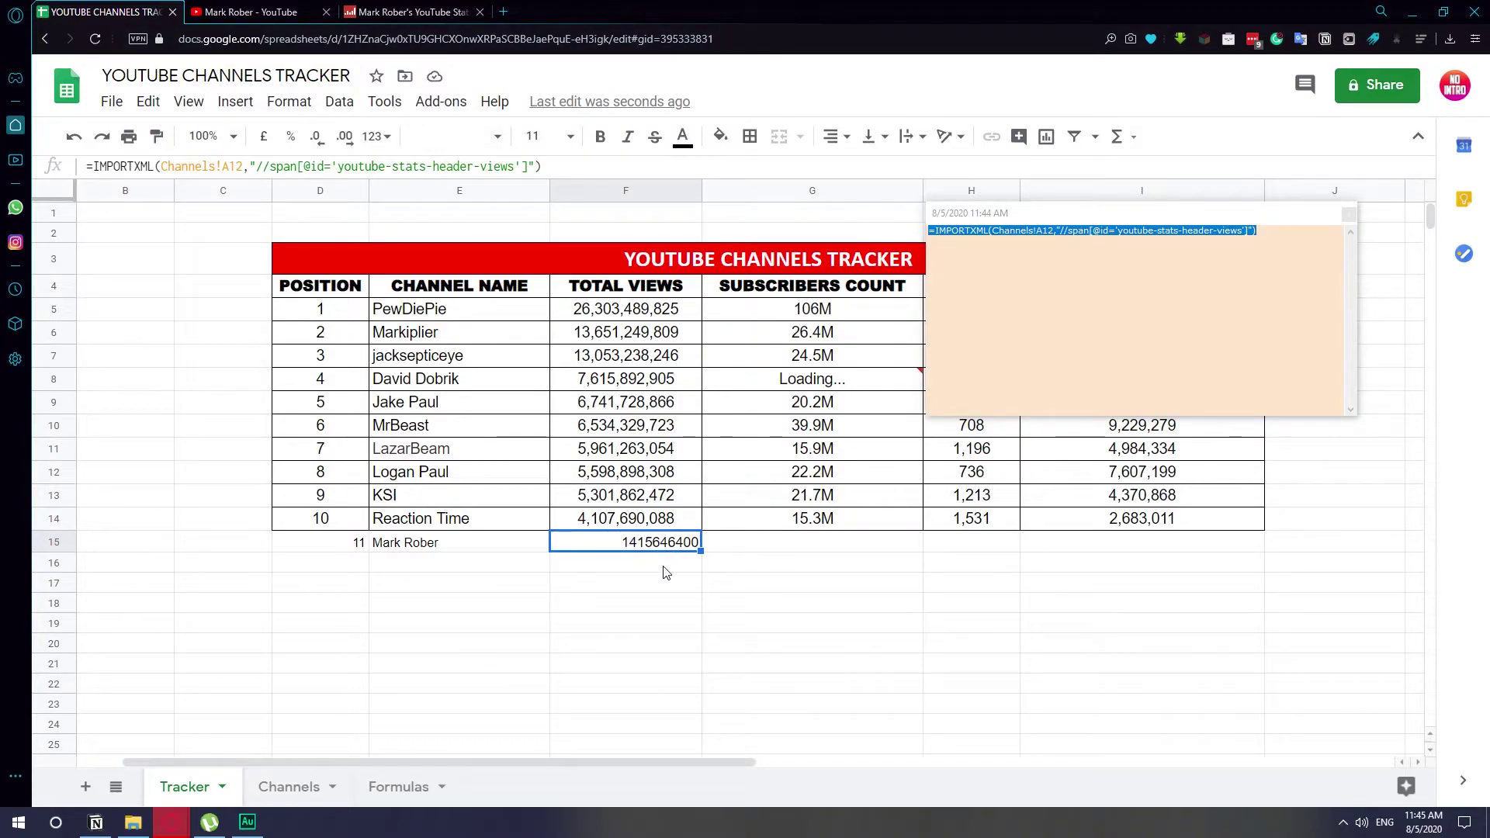
click(370, 141)
click(467, 247)
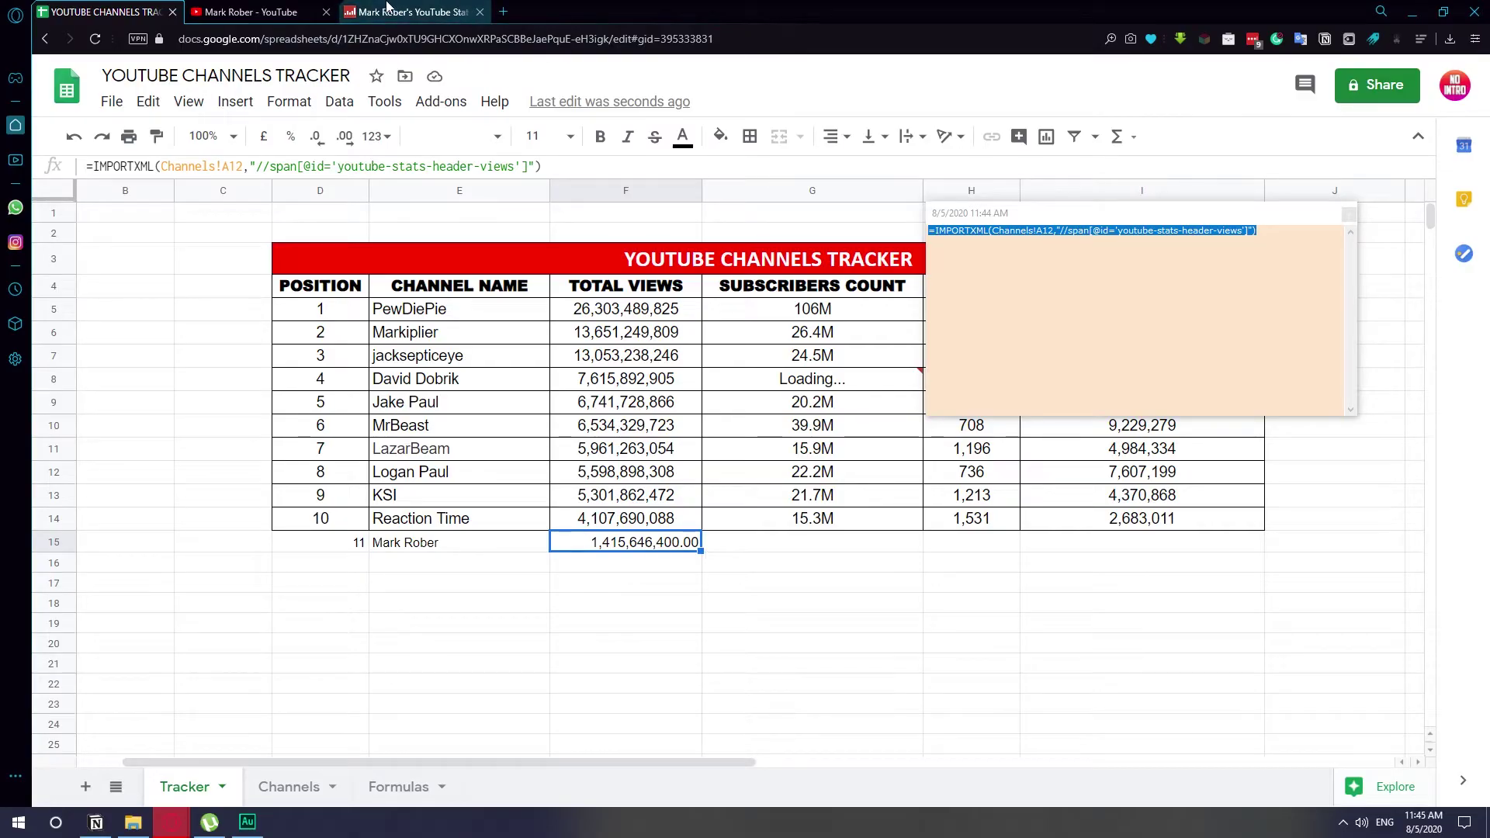
- Switch back to Mark Rober's Social Blade statistics page
click(392, 11)
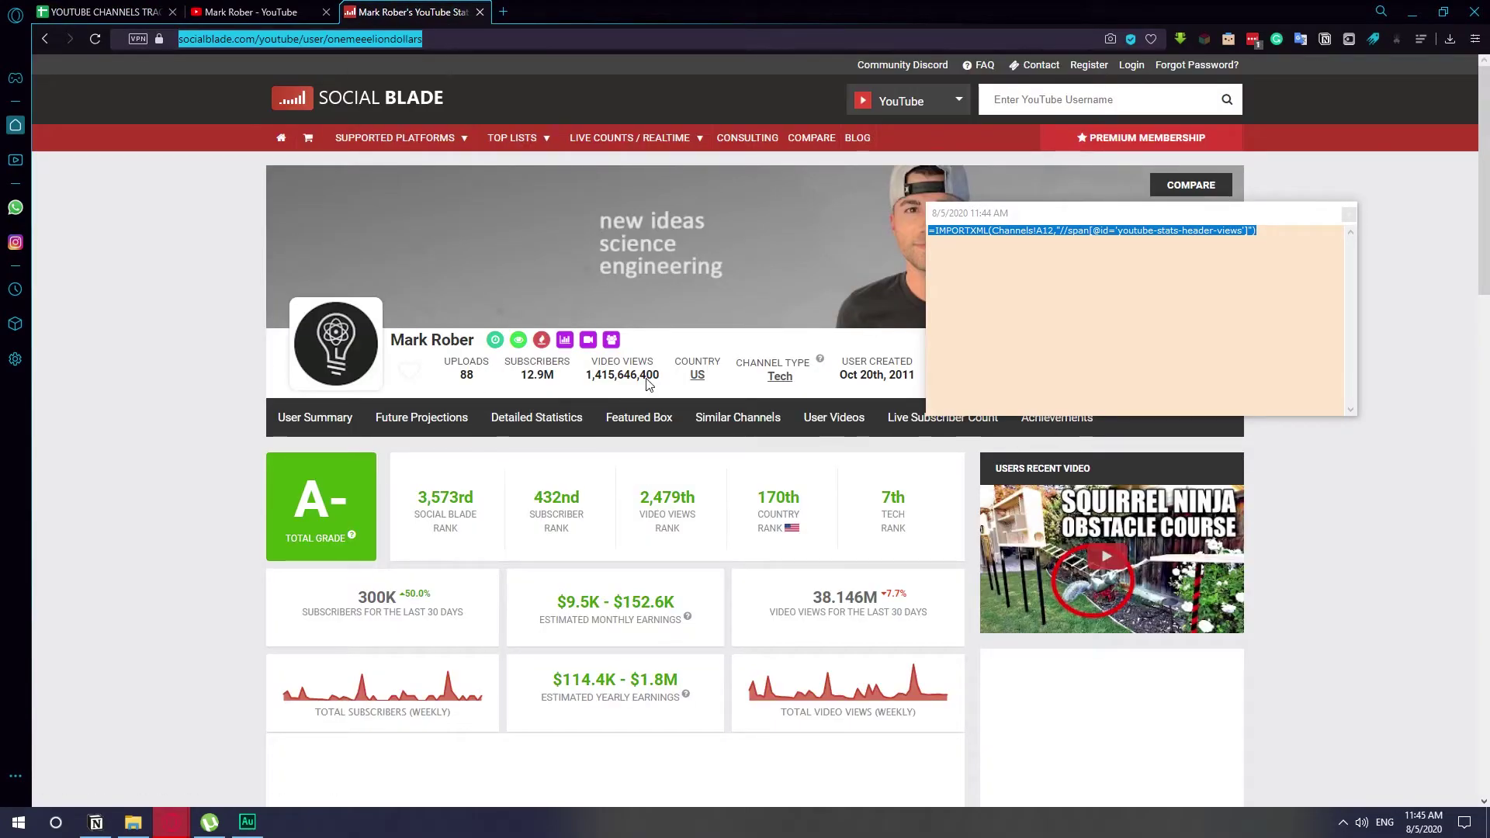
- Verify the 1,415,646,400 video views on Social Blade, then return to the tracker spreadsheet
click(604, 378)
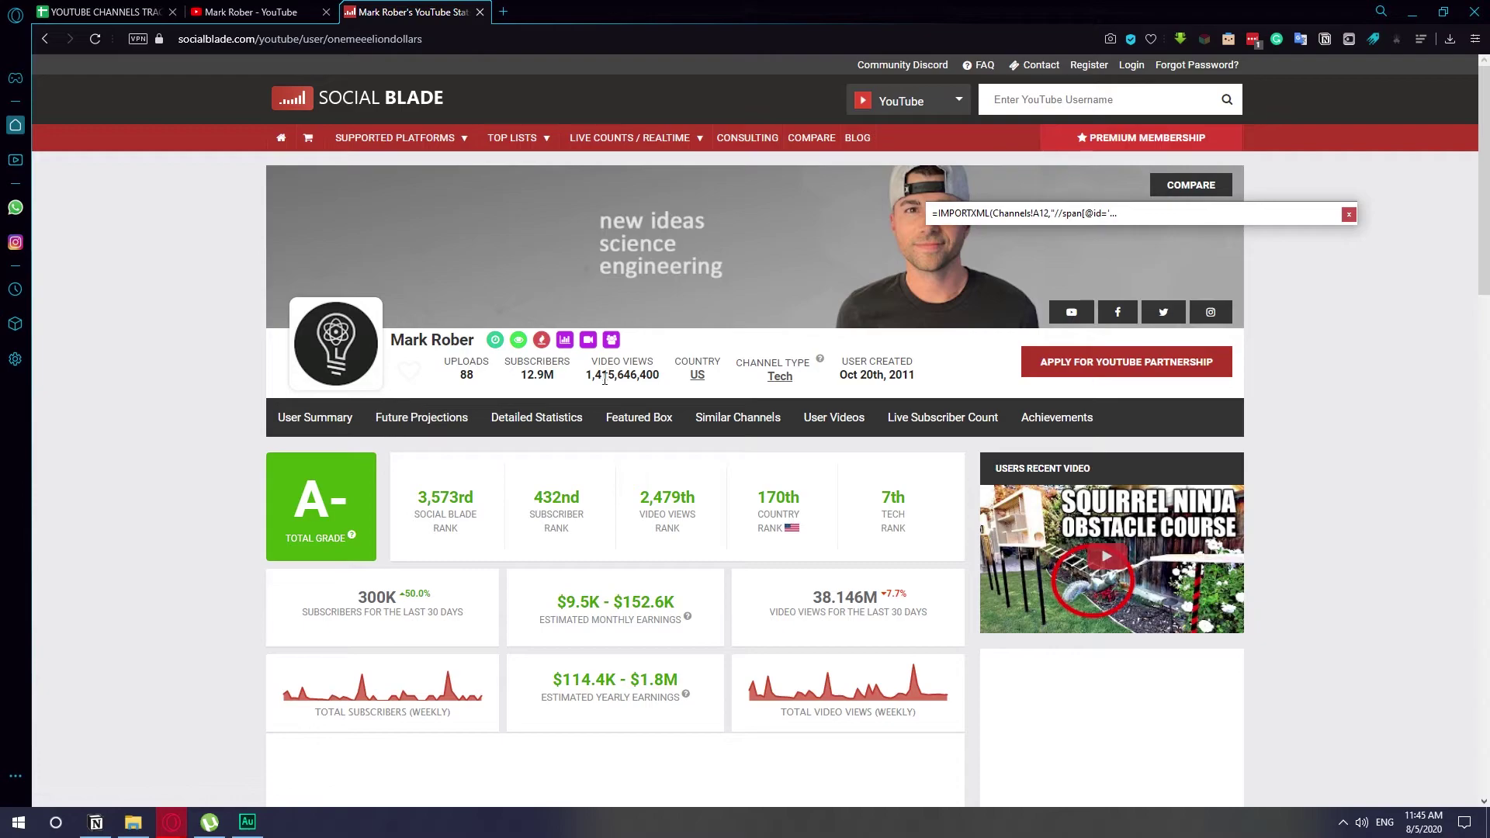
drag(586, 376, 659, 378)
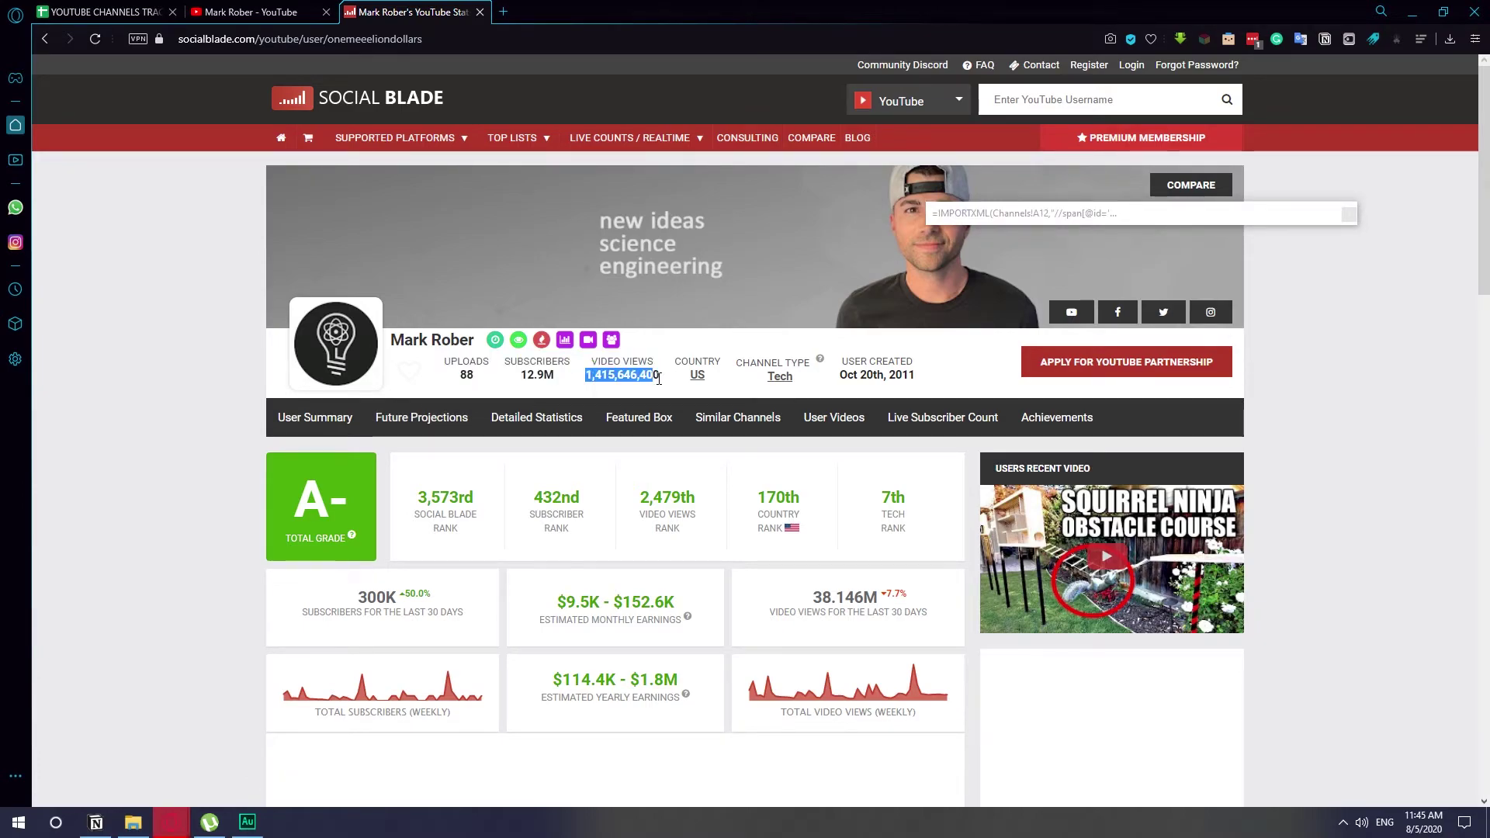
click(638, 416)
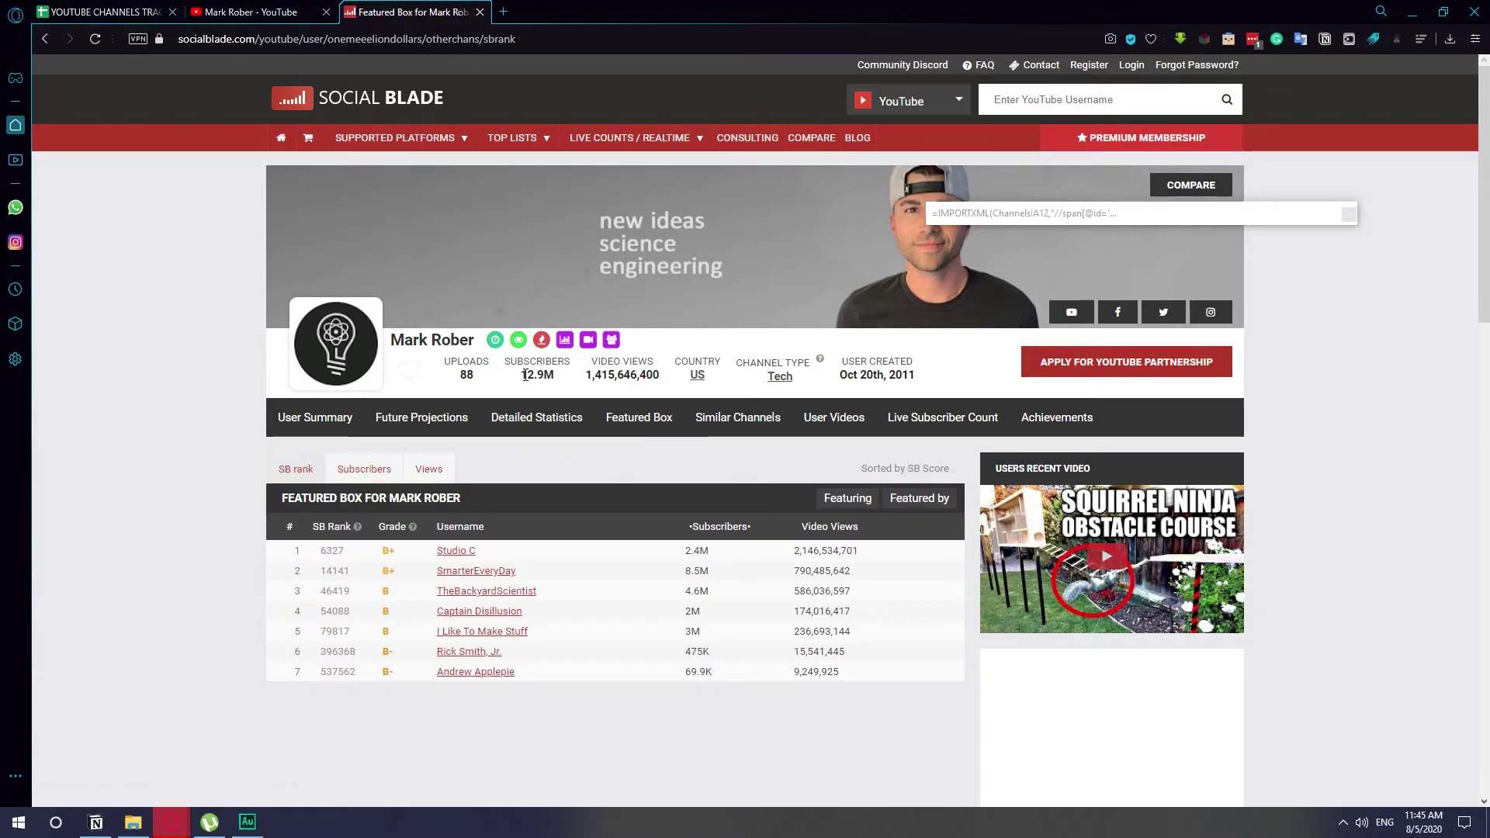
click(273, 8)
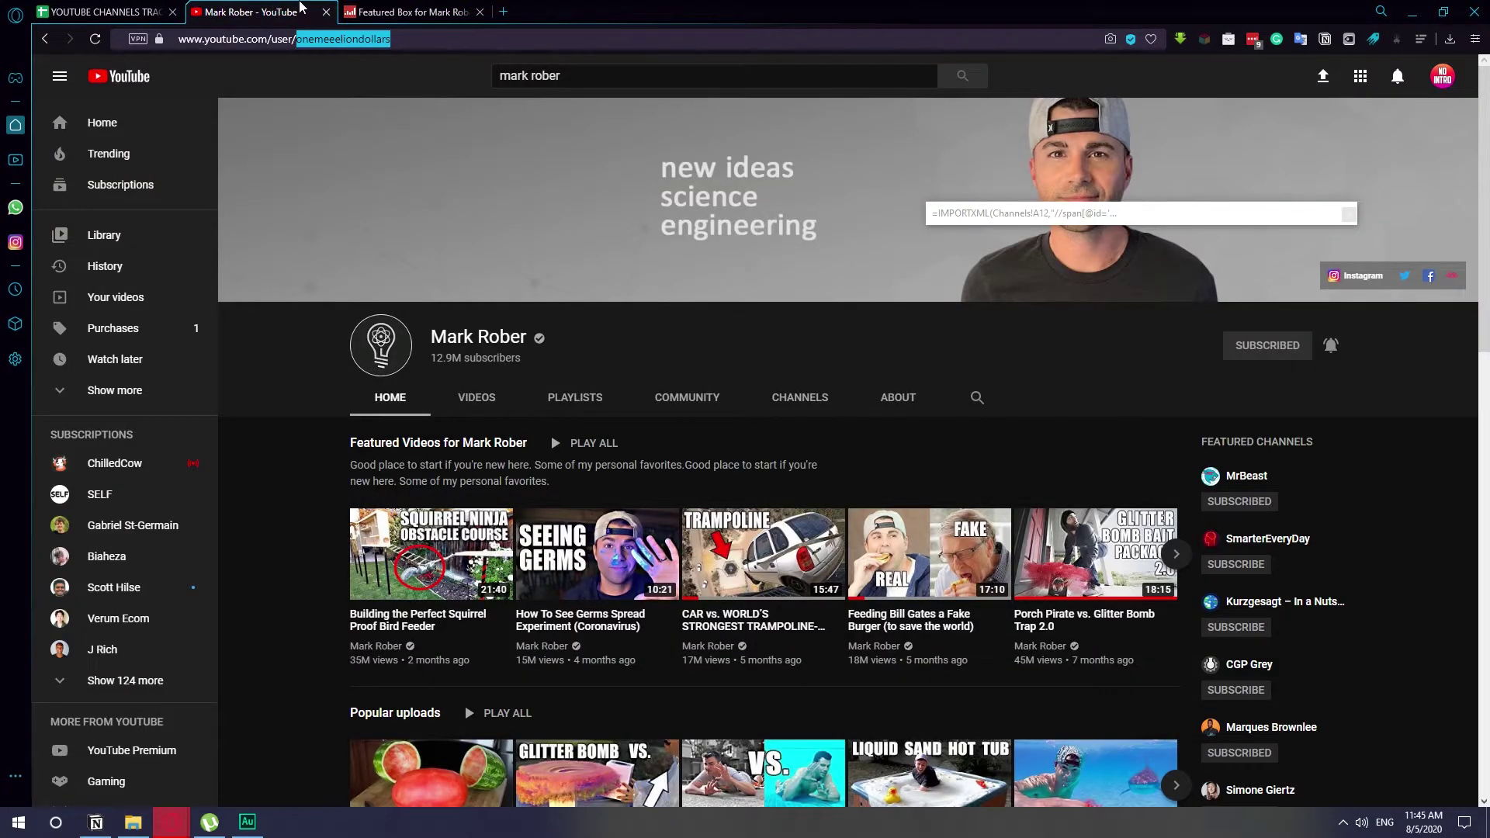
click(97, 9)
- Inspect G14's subscribers formula and fill it down to G15, giving Mark Rober 12.9M
click(778, 524)
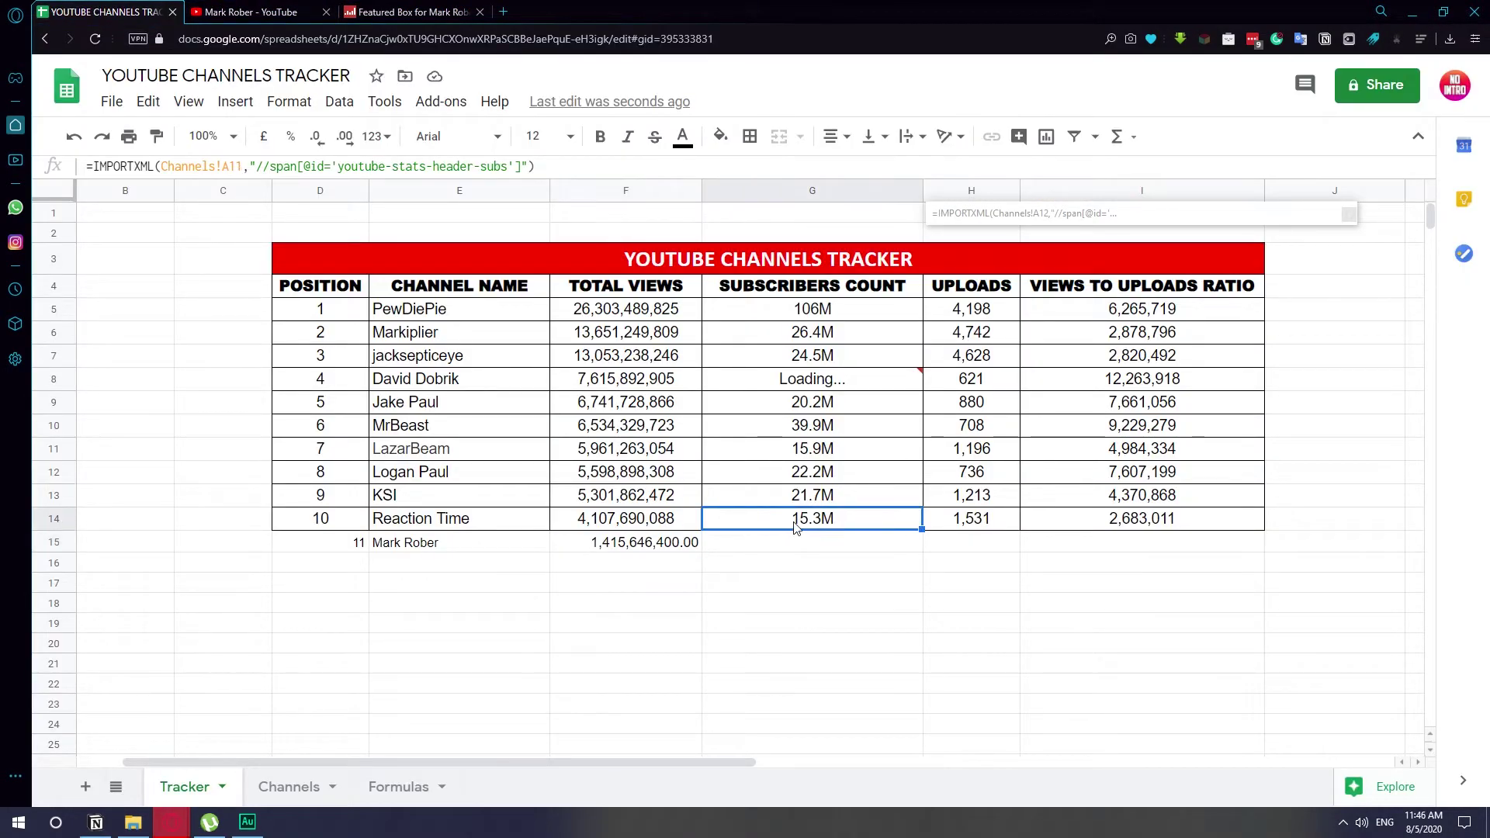
double_click(916, 525)
key(ctrl+a)
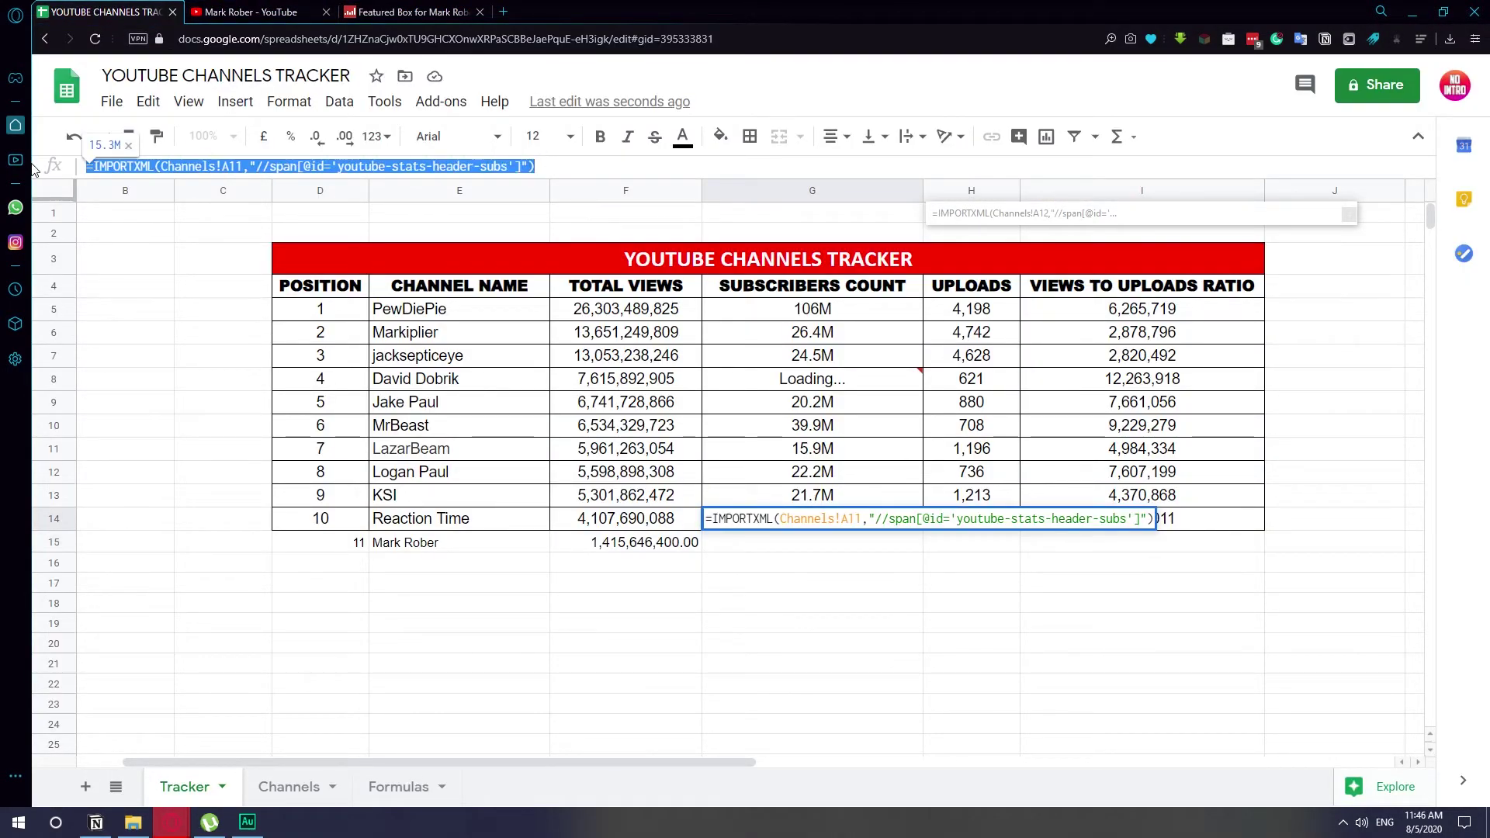
key(Escape)
key(Up)
key(Up)
key(Up)
click(916, 525)
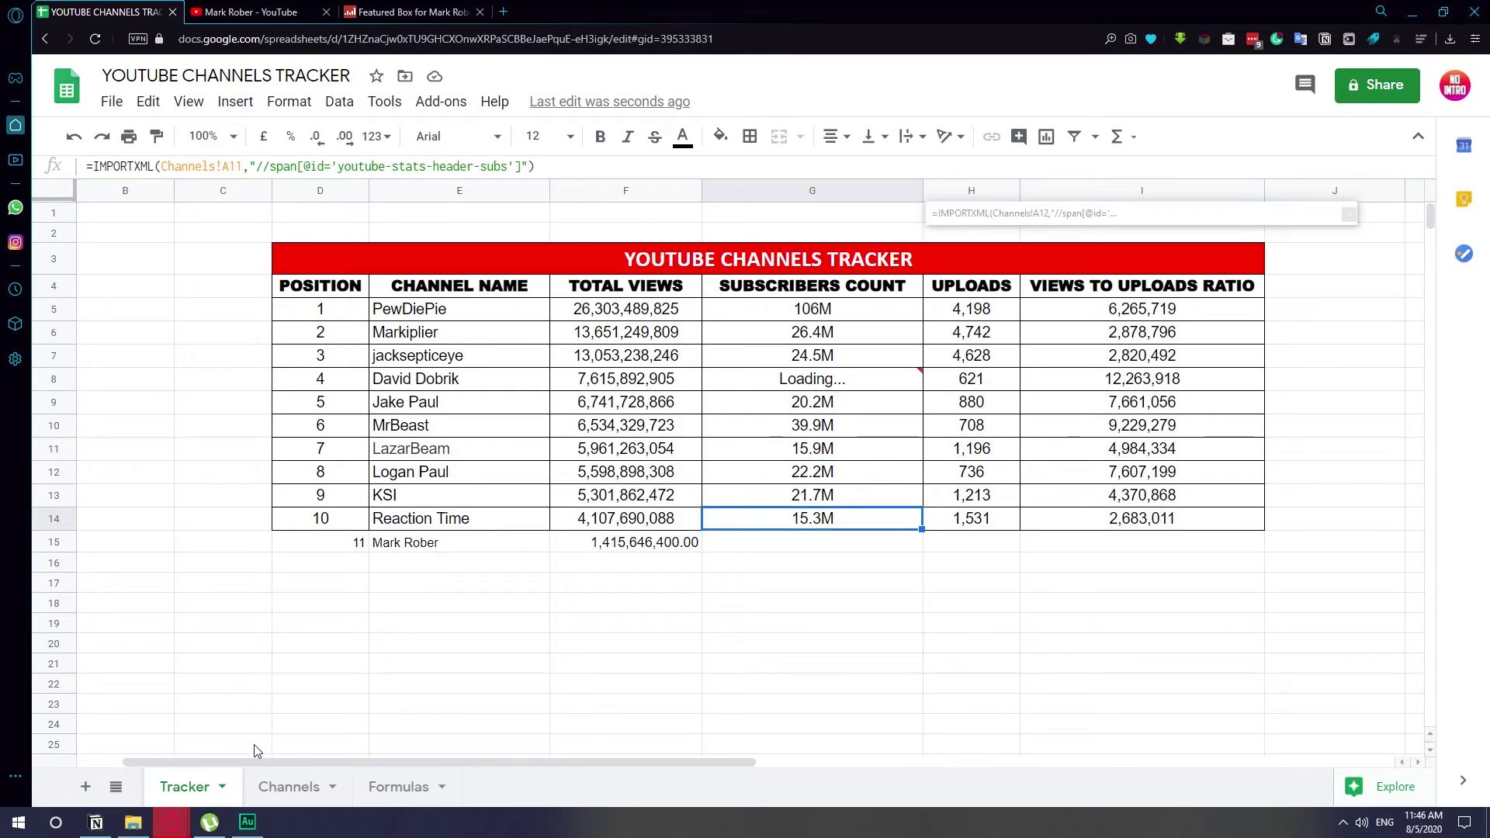
click(288, 786)
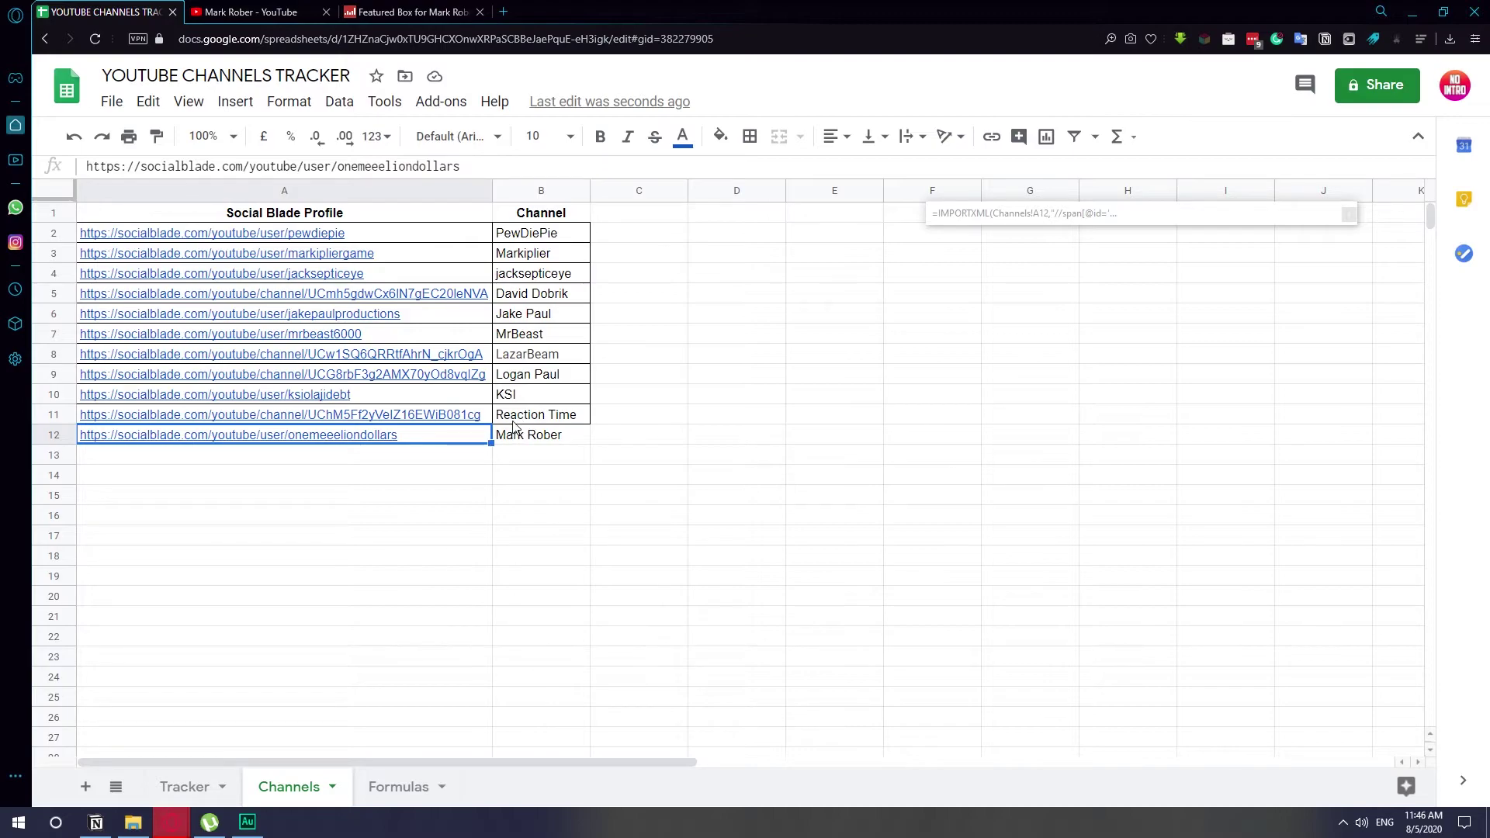
click(192, 787)
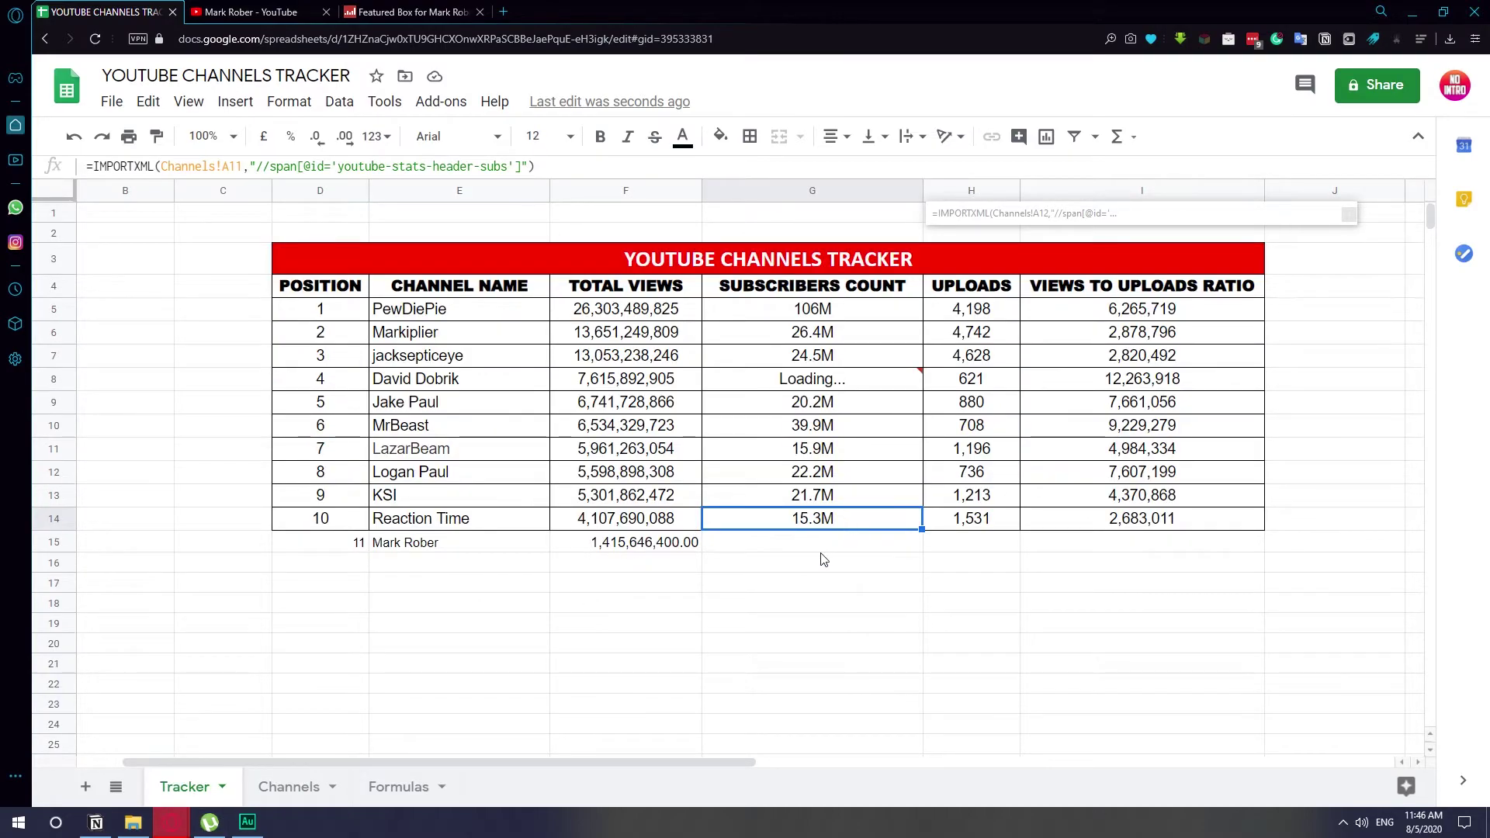
drag(921, 529, 921, 547)
click(863, 549)
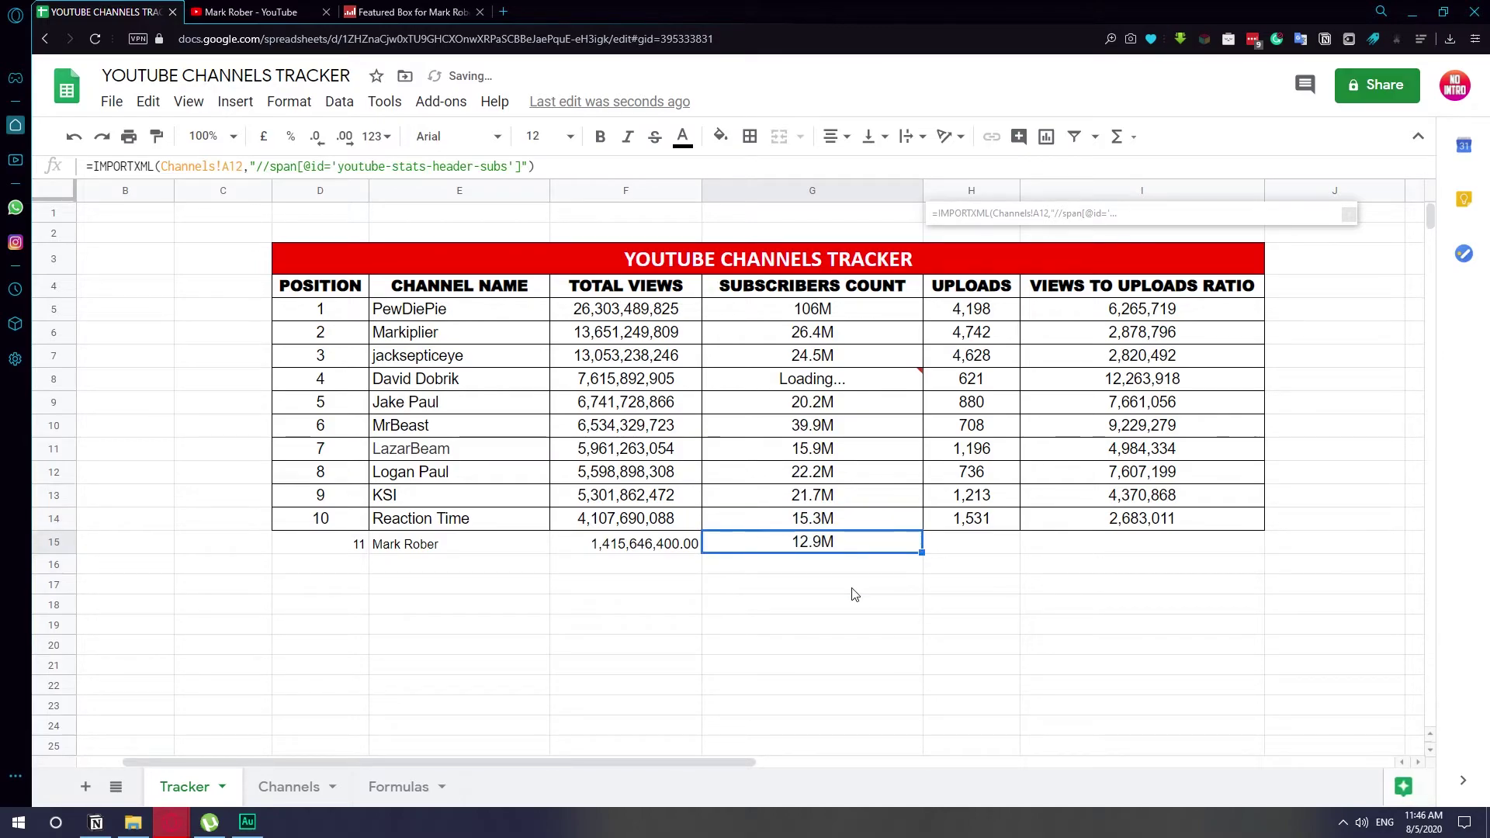
- Fill the uploads formula from H14 down to H15, giving Mark Rober 88 uploads
click(223, 168)
click(971, 518)
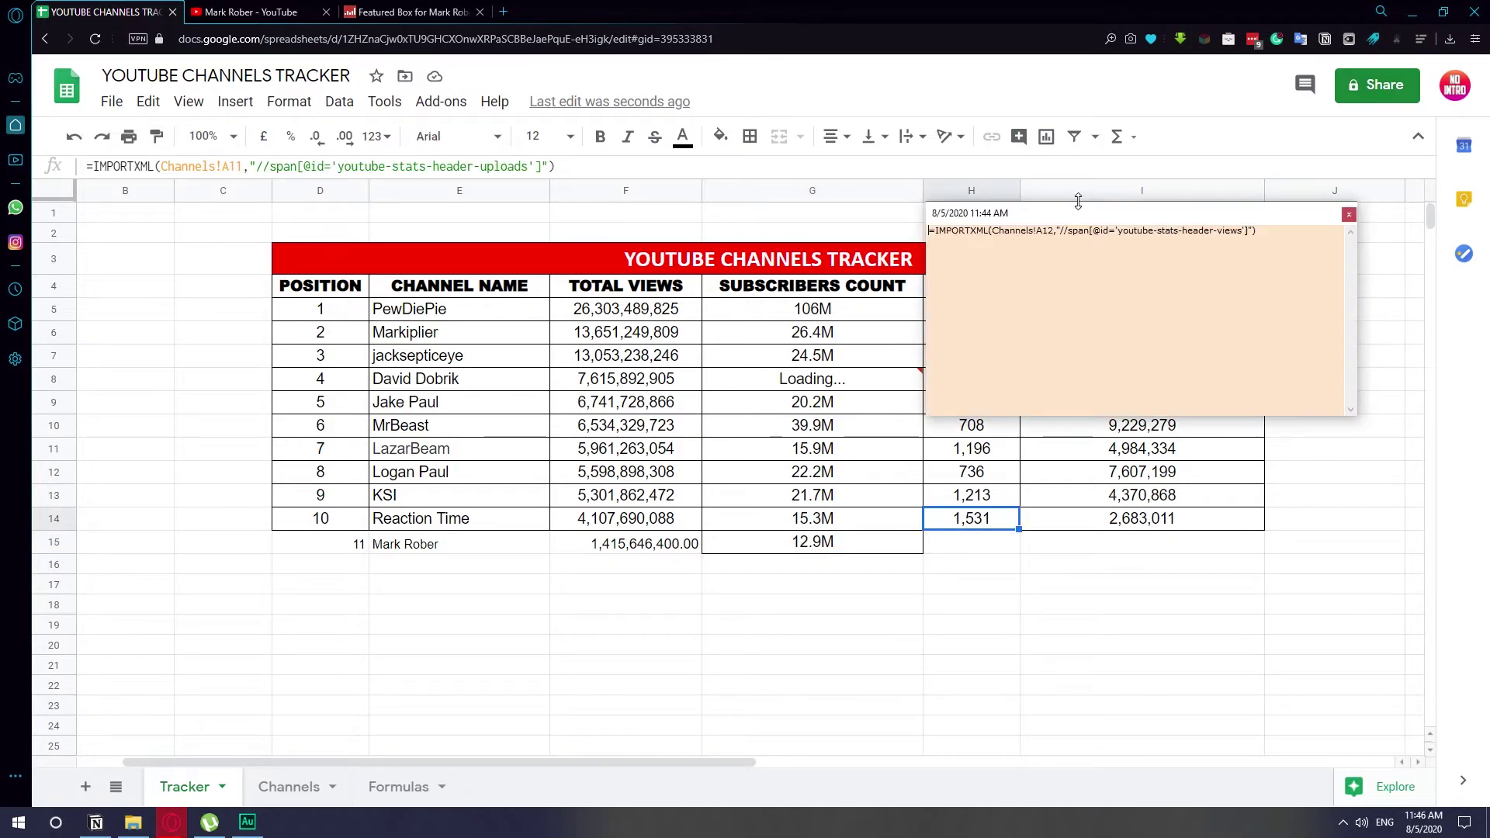
click(980, 490)
click(983, 525)
drag(1018, 528, 1016, 547)
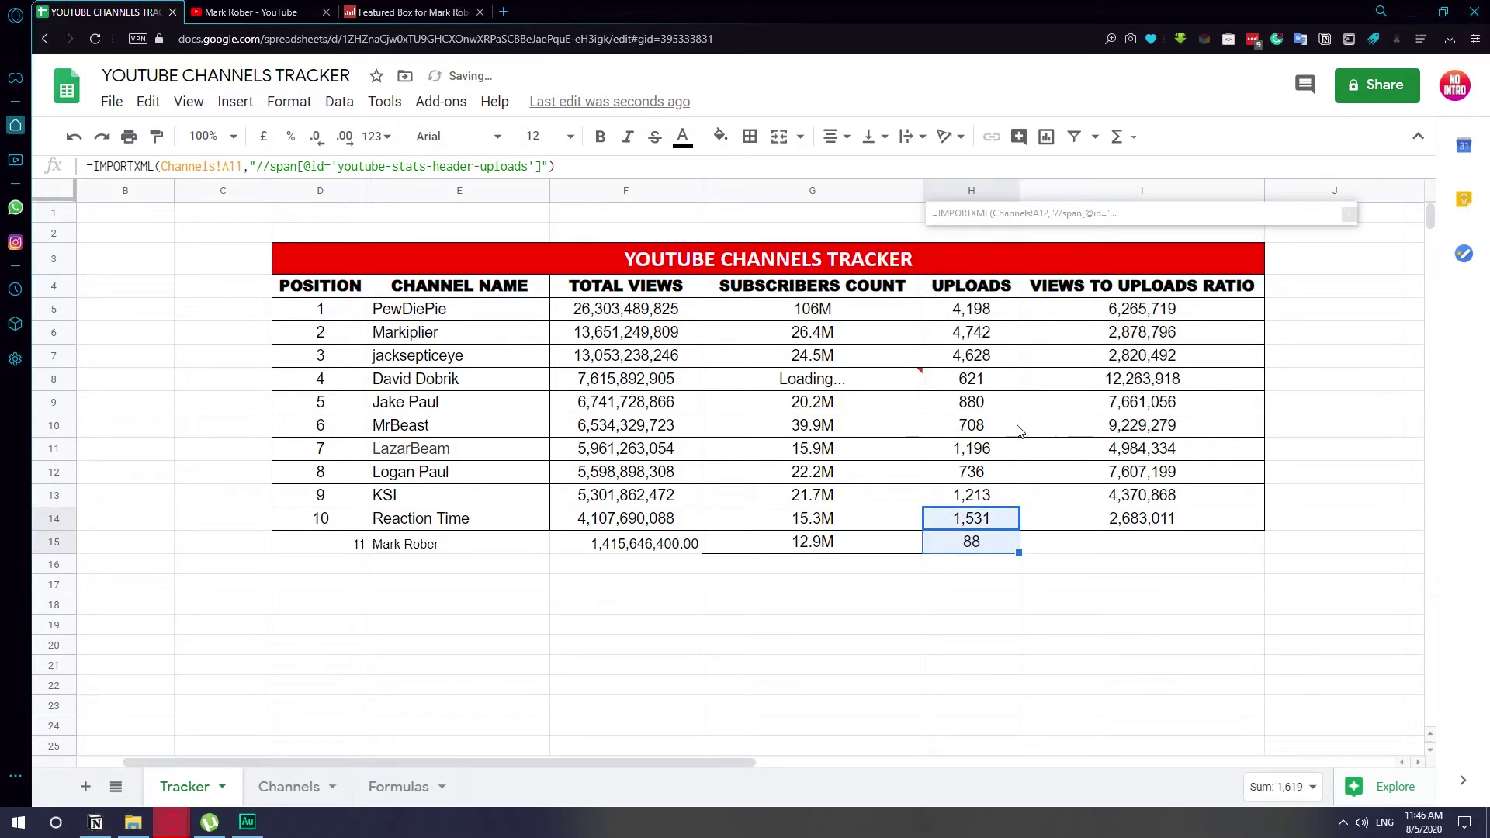
click(989, 521)
click(976, 471)
click(976, 518)
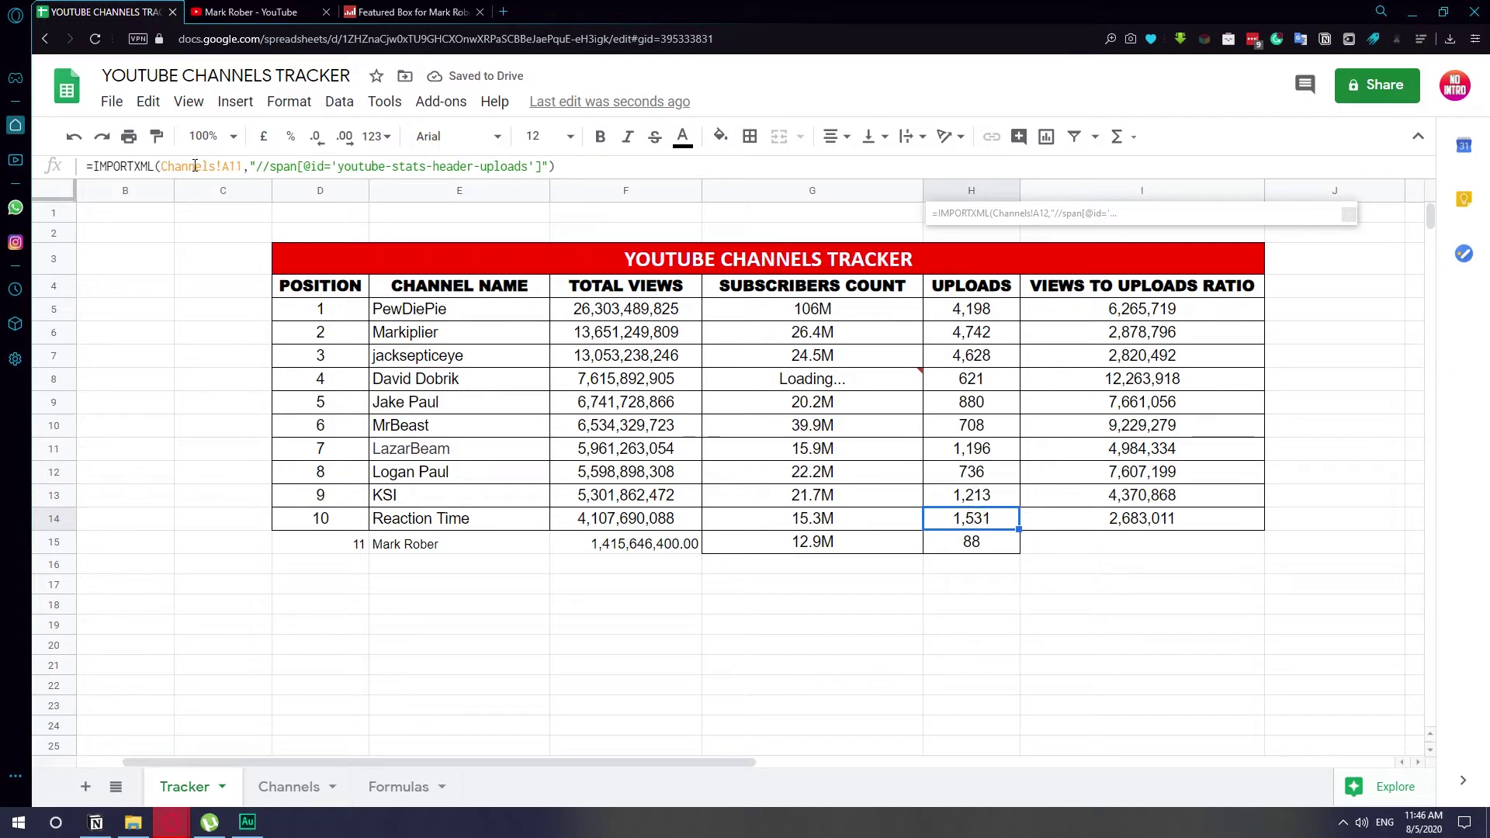
- Extend the I14 ratio formula to I15, showing Mark Rober's ratio of 16,086,891
click(1165, 521)
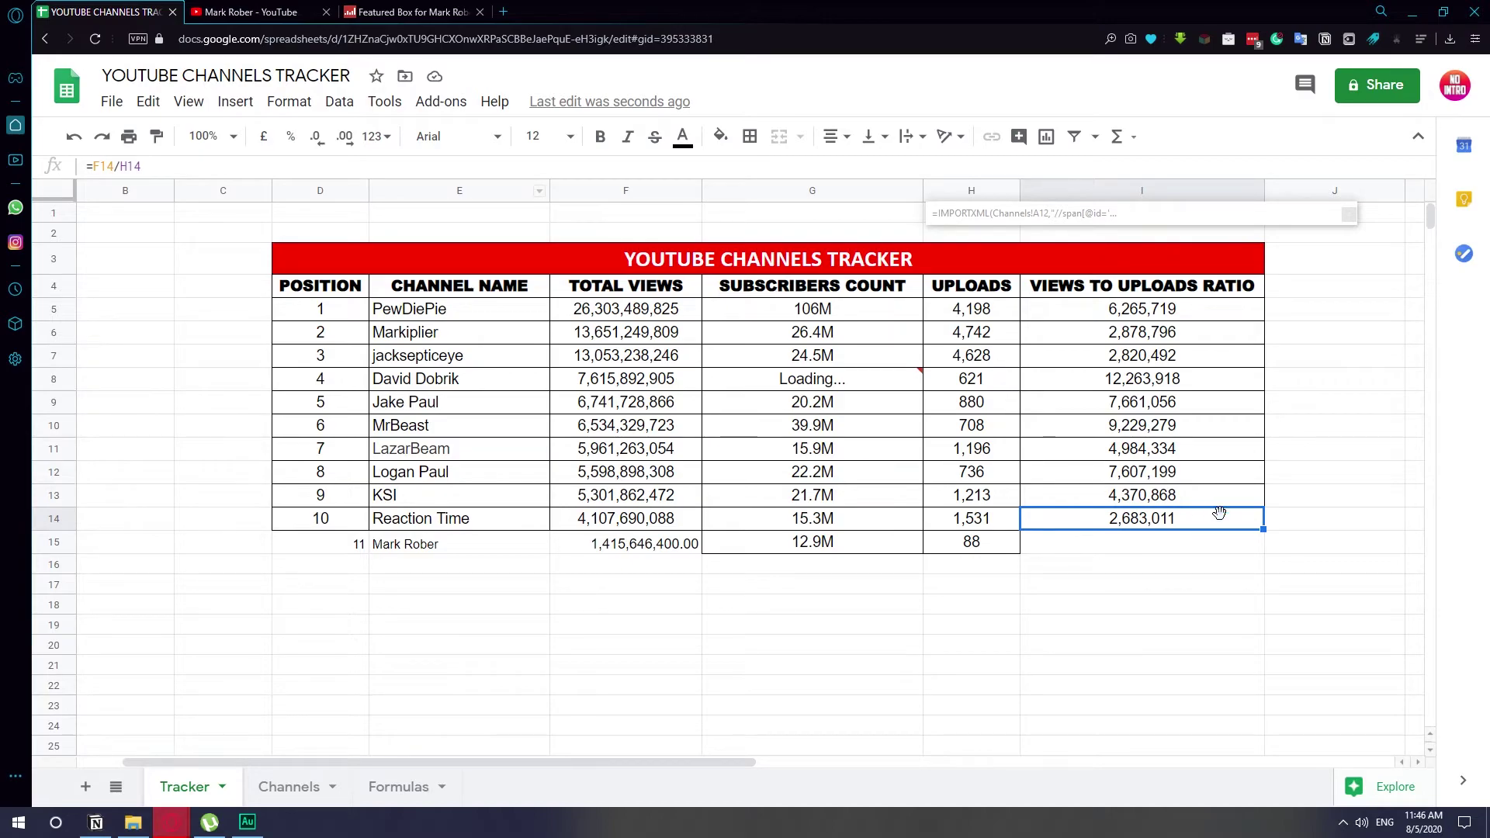
drag(1266, 528, 1264, 548)
click(1261, 547)
click(425, 552)
click(431, 517)
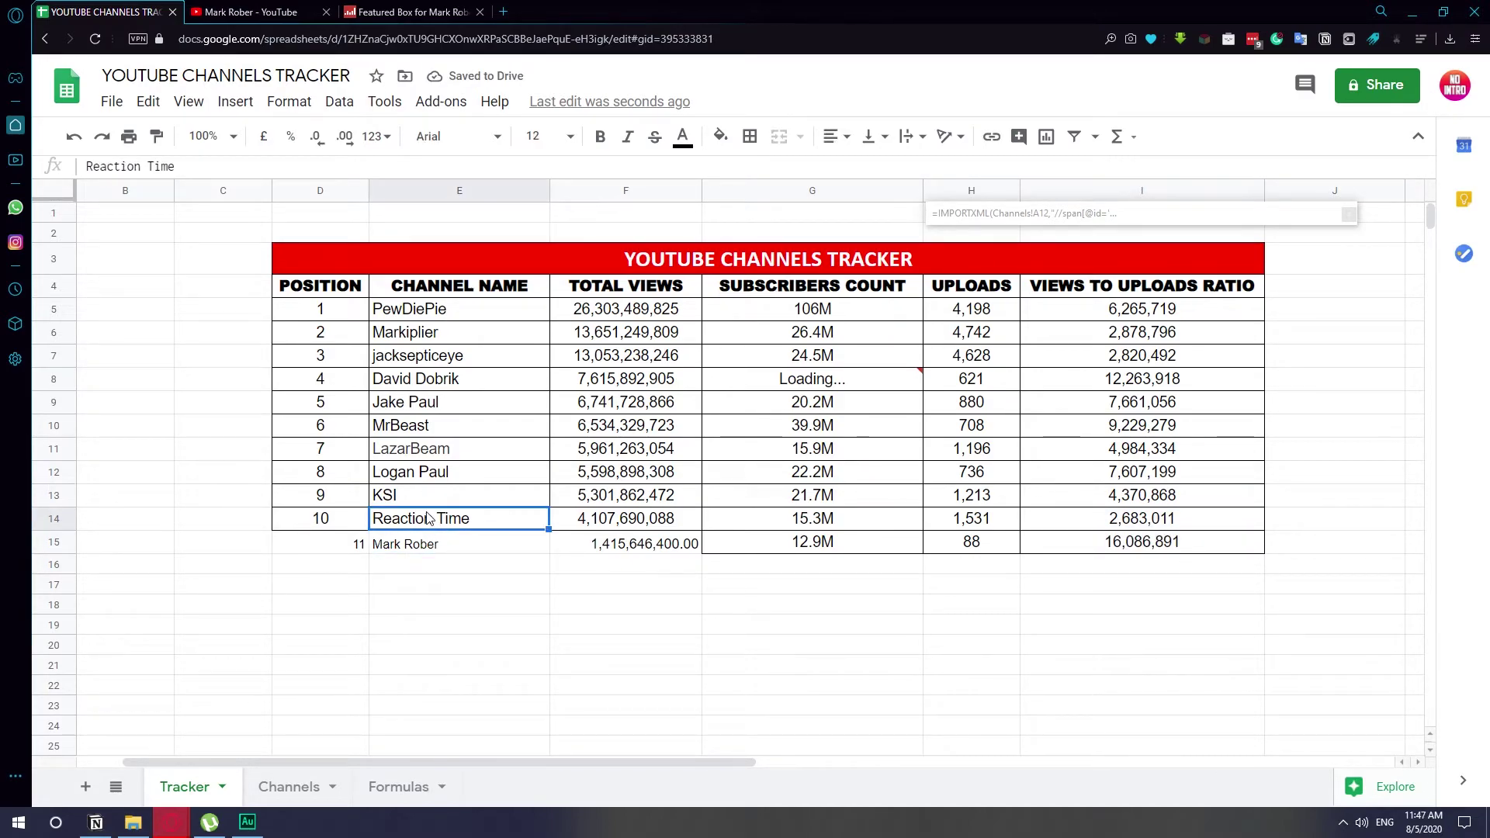
- Paint E14's name formatting onto Mark Rober's name in E15
click(156, 135)
click(442, 551)
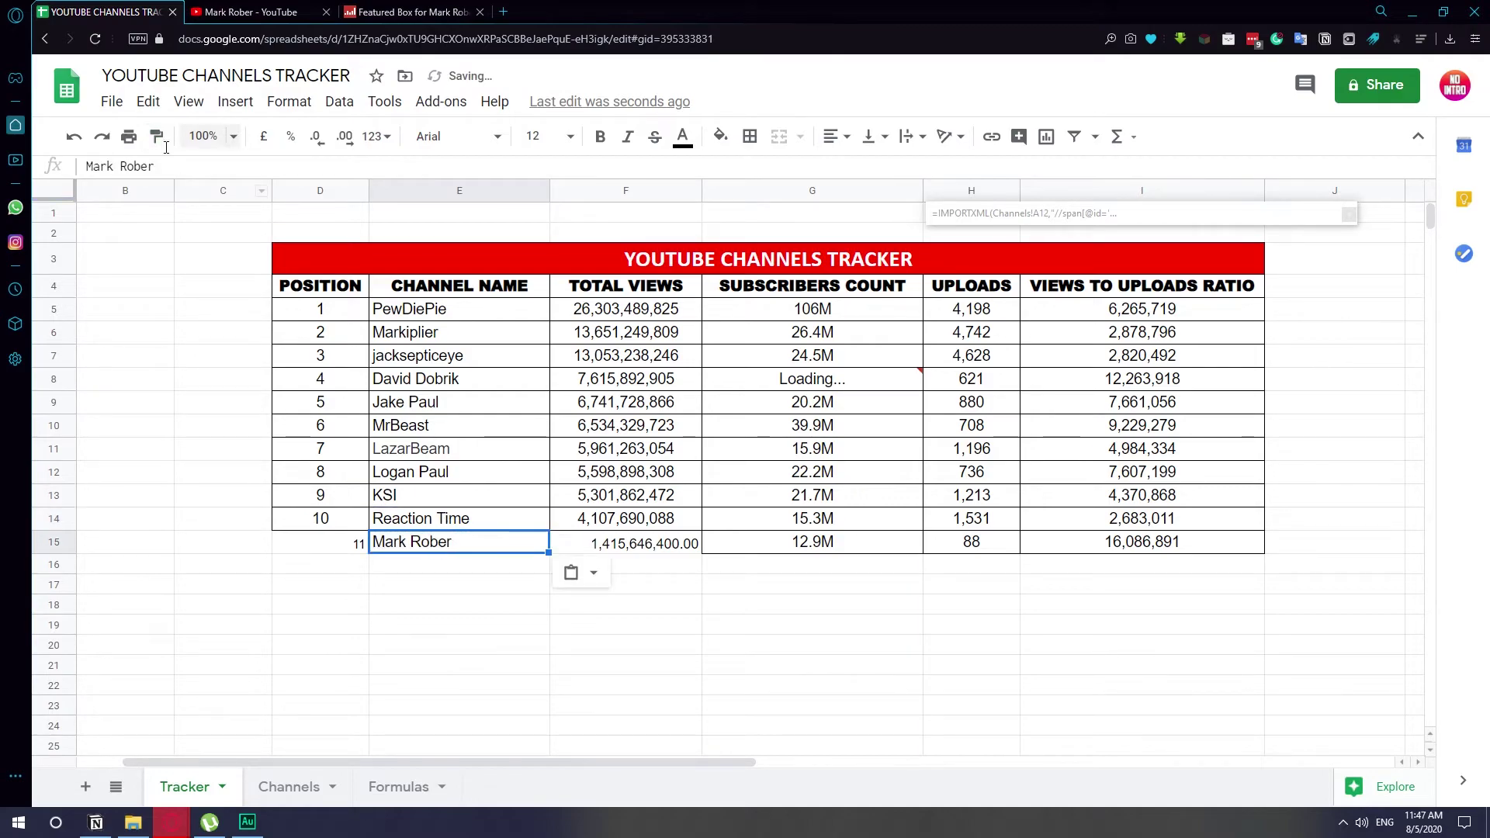
click(159, 138)
click(339, 545)
click(396, 635)
- Paint D14's centred style onto position 11 in D15
click(341, 520)
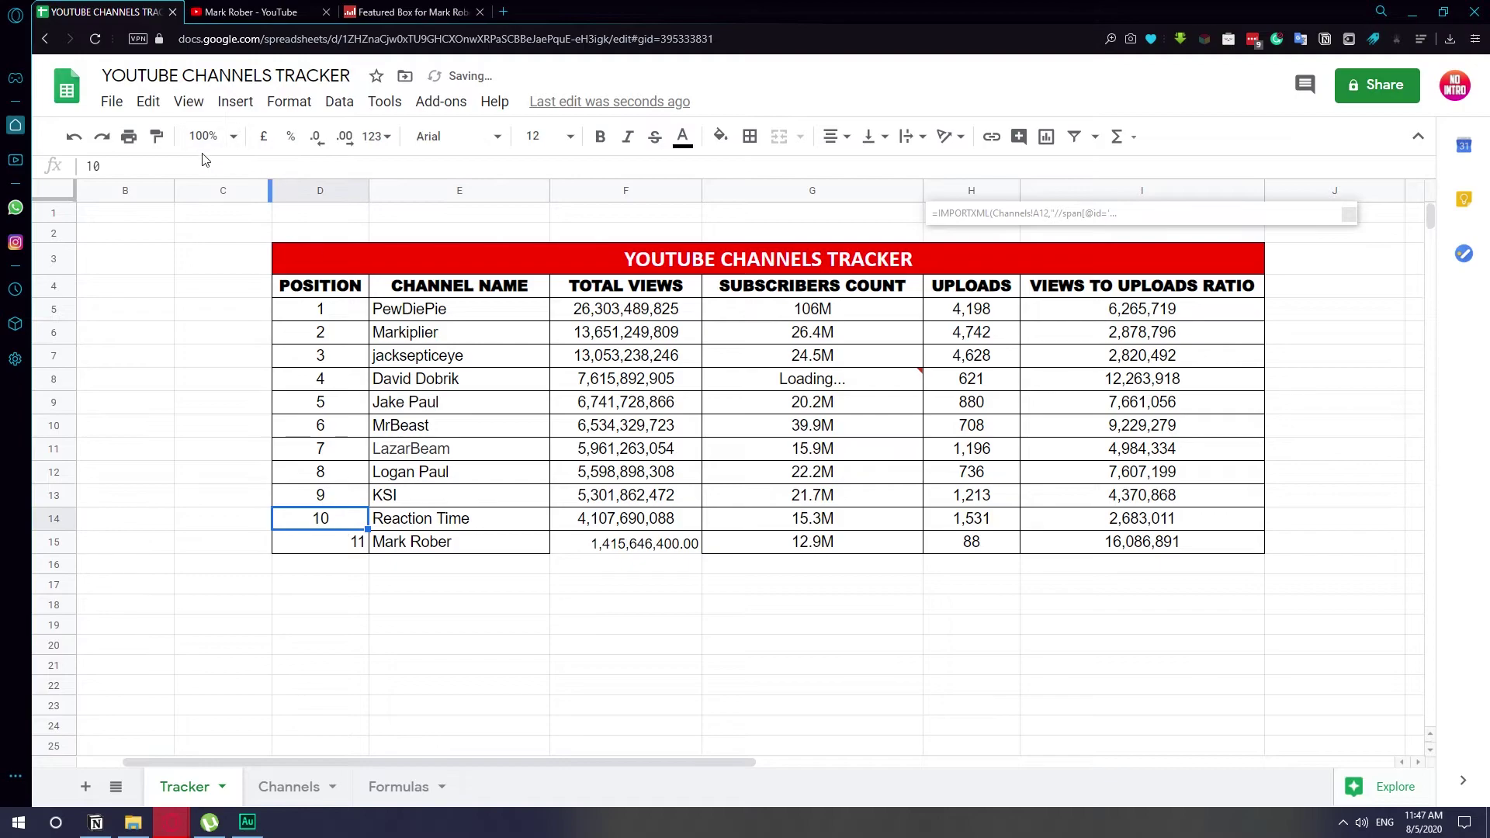
click(156, 136)
click(322, 545)
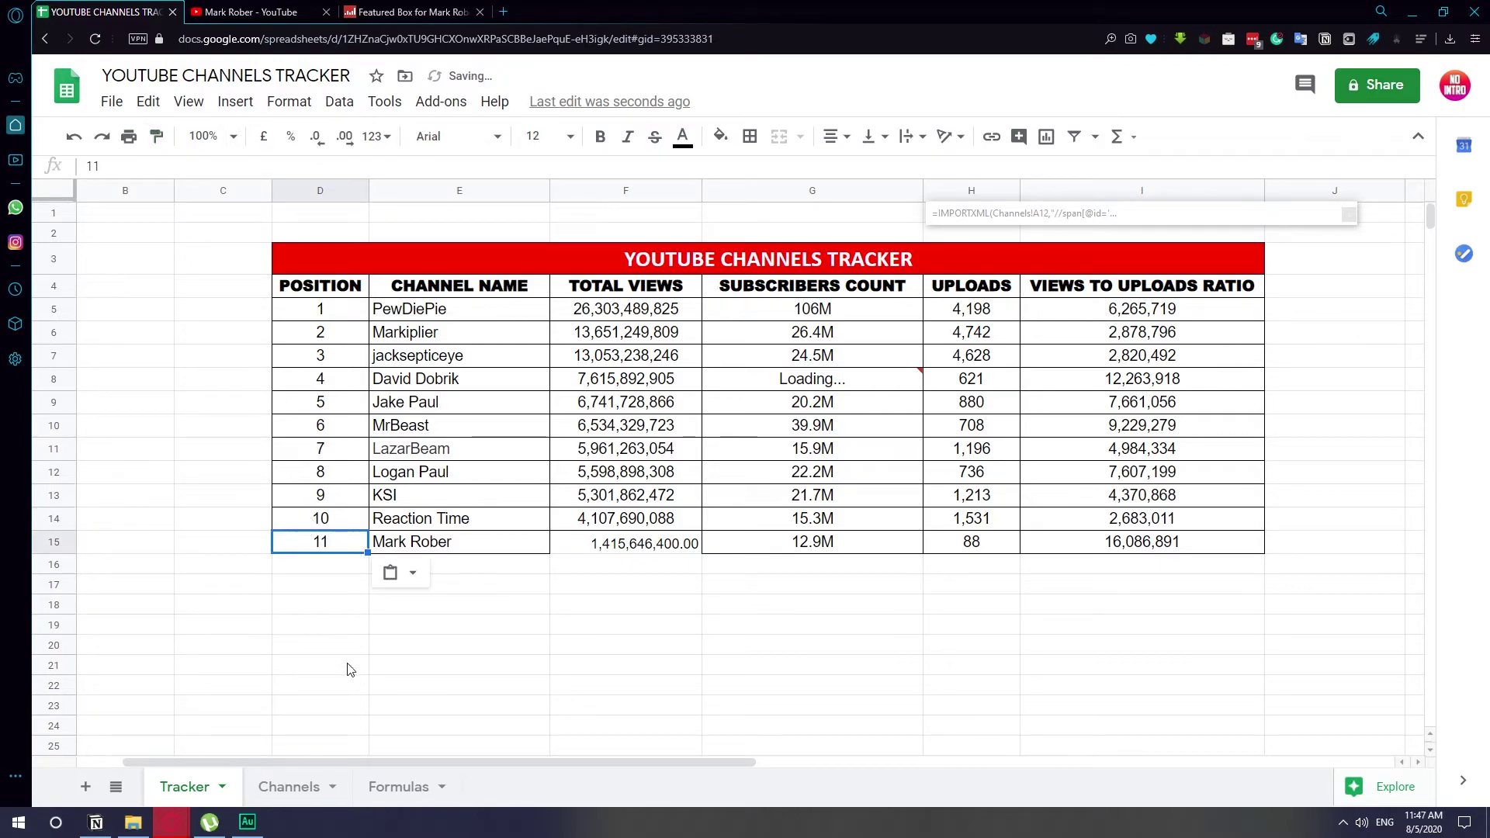
click(380, 621)
- Paint F14's number formatting onto F15 so views read 1,415,646,400
click(621, 520)
click(156, 136)
click(603, 543)
click(811, 685)
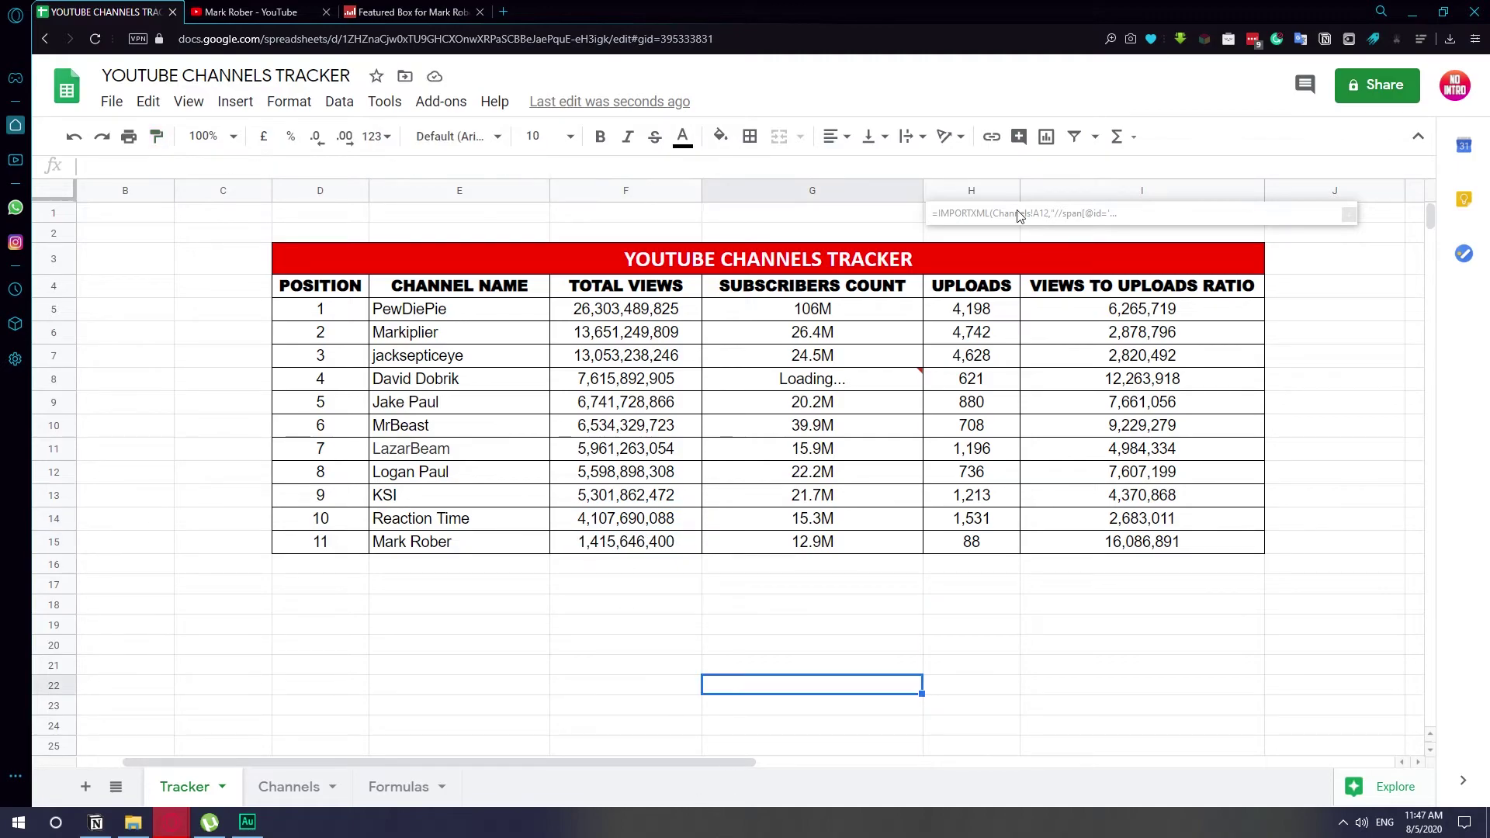